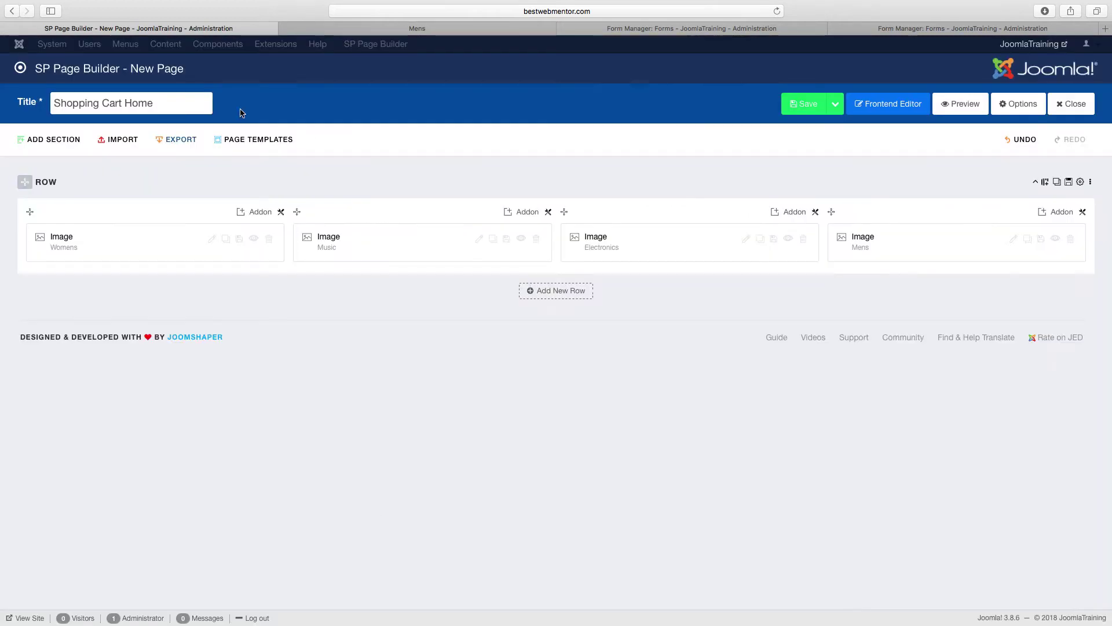
# Step: Save the Shopping Cart Home page and preview its four category images in a new tab
pyautogui.click(800, 110)
pyautogui.click(462, 29)
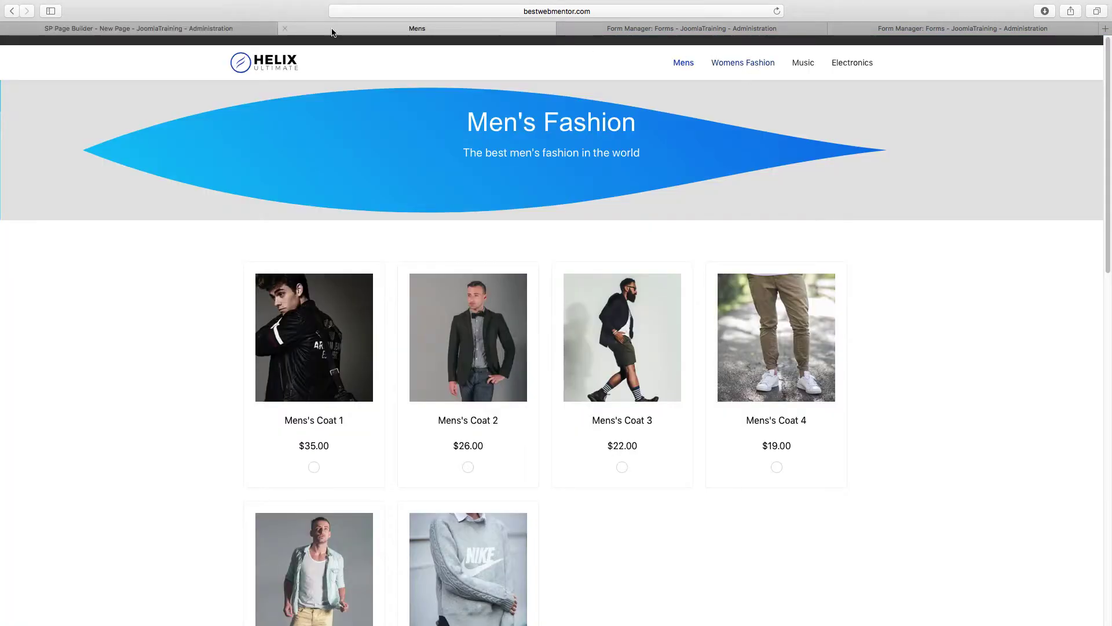
pyautogui.click(223, 32)
pyautogui.click(959, 106)
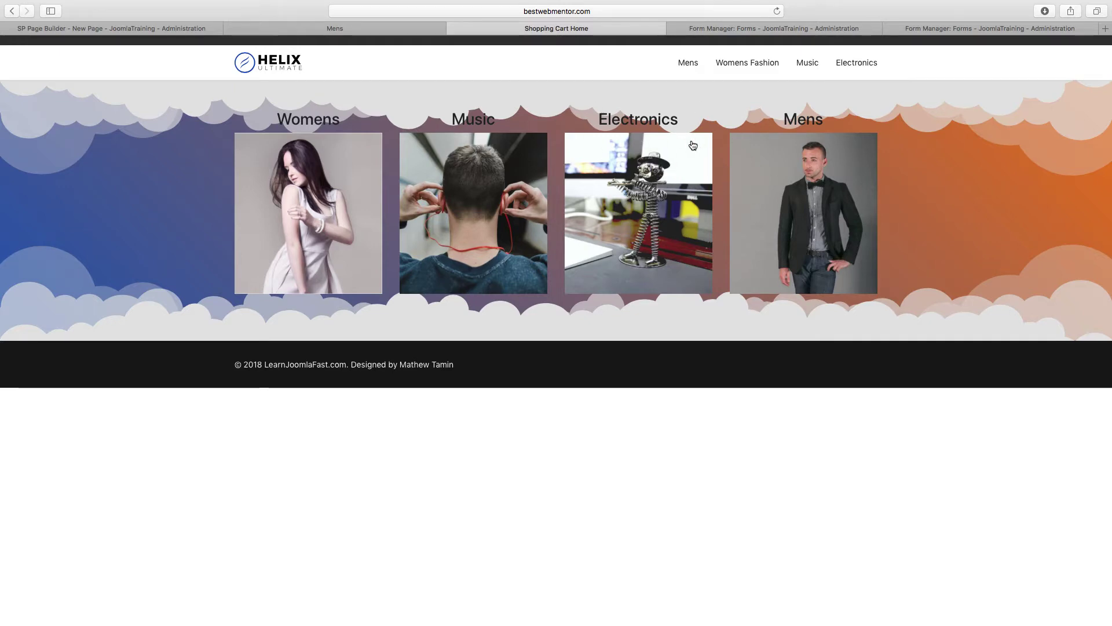
pyautogui.click(152, 29)
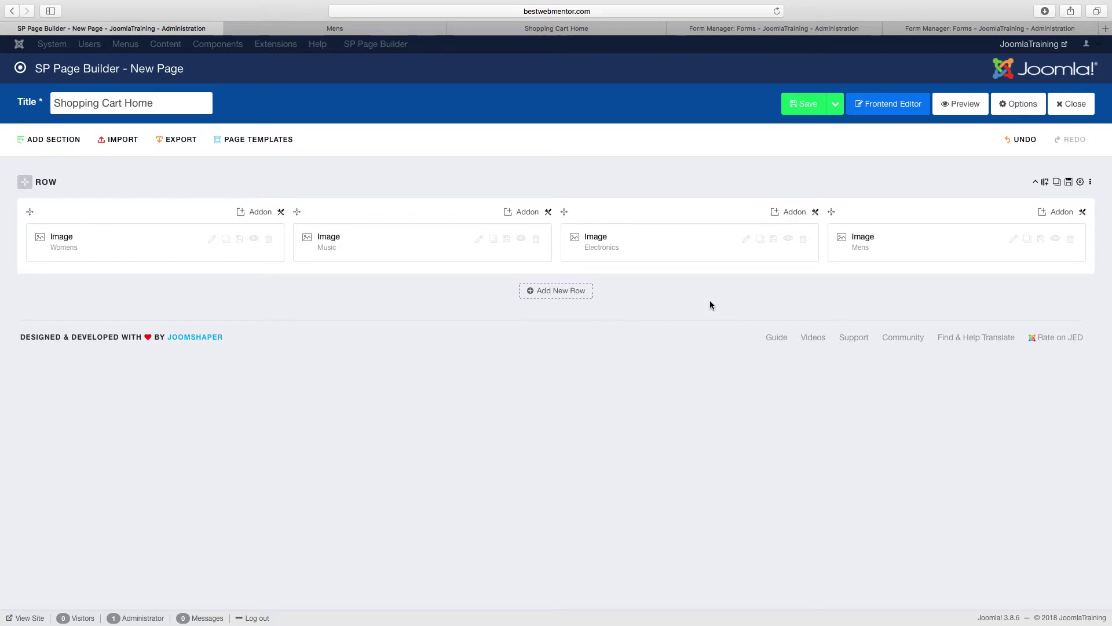
# Step: Open the category row's Style settings and close the Mens shop tab
pyautogui.click(1079, 182)
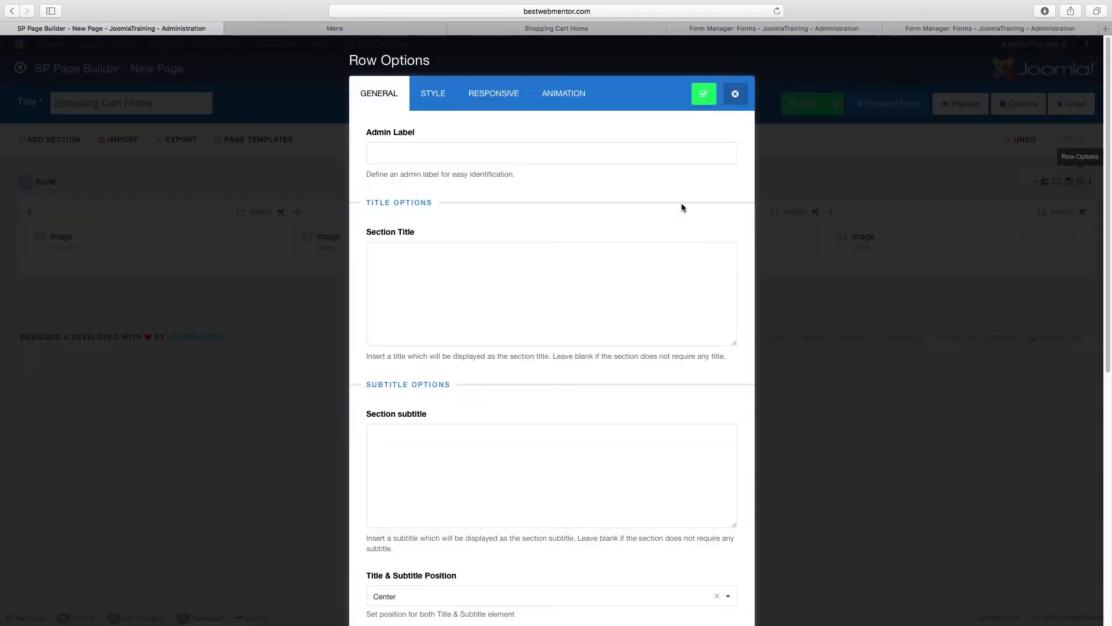
pyautogui.click(440, 94)
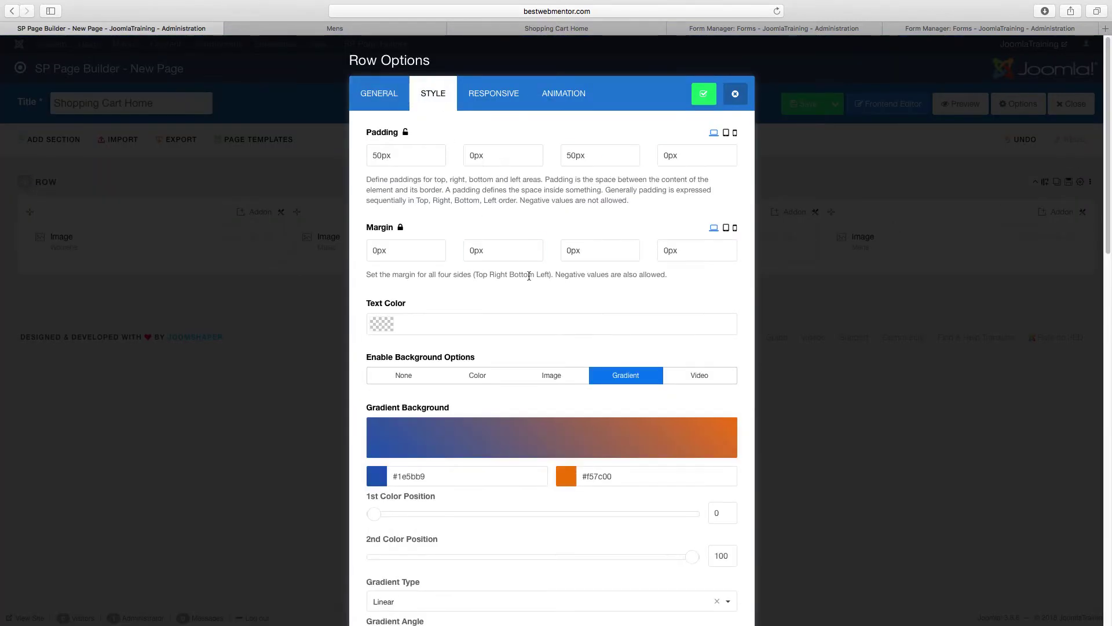
pyautogui.click(359, 30)
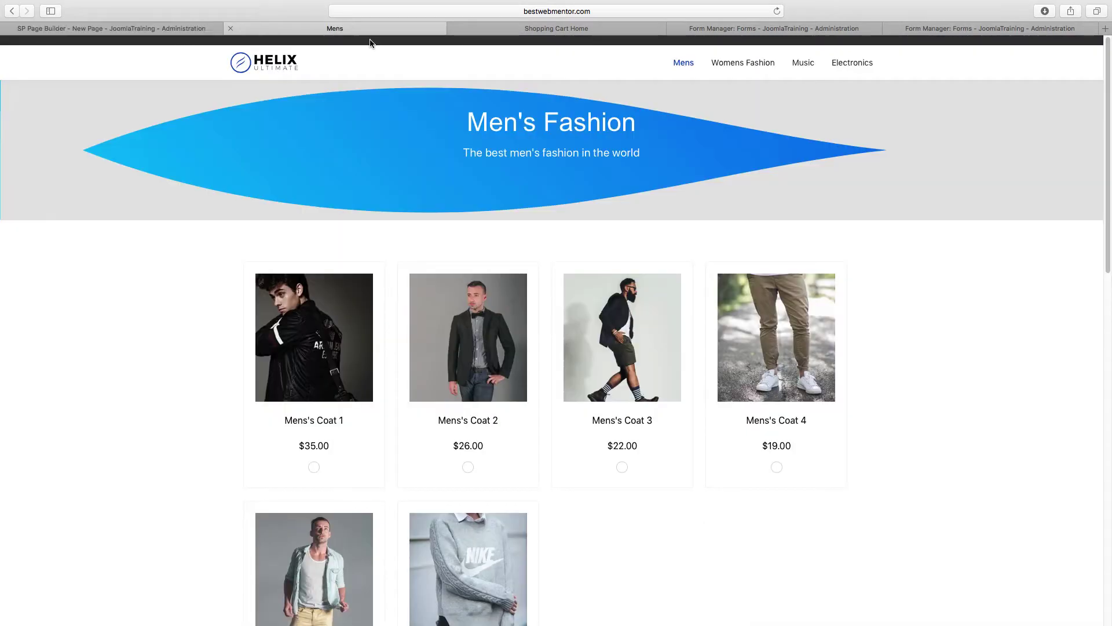
pyautogui.click(544, 30)
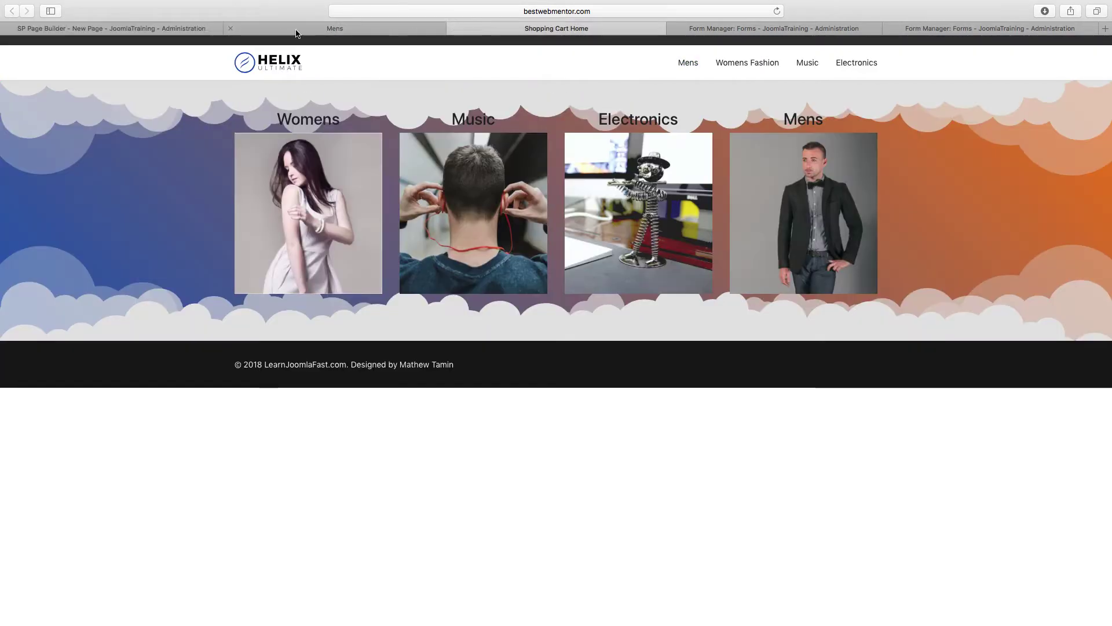
pyautogui.click(230, 29)
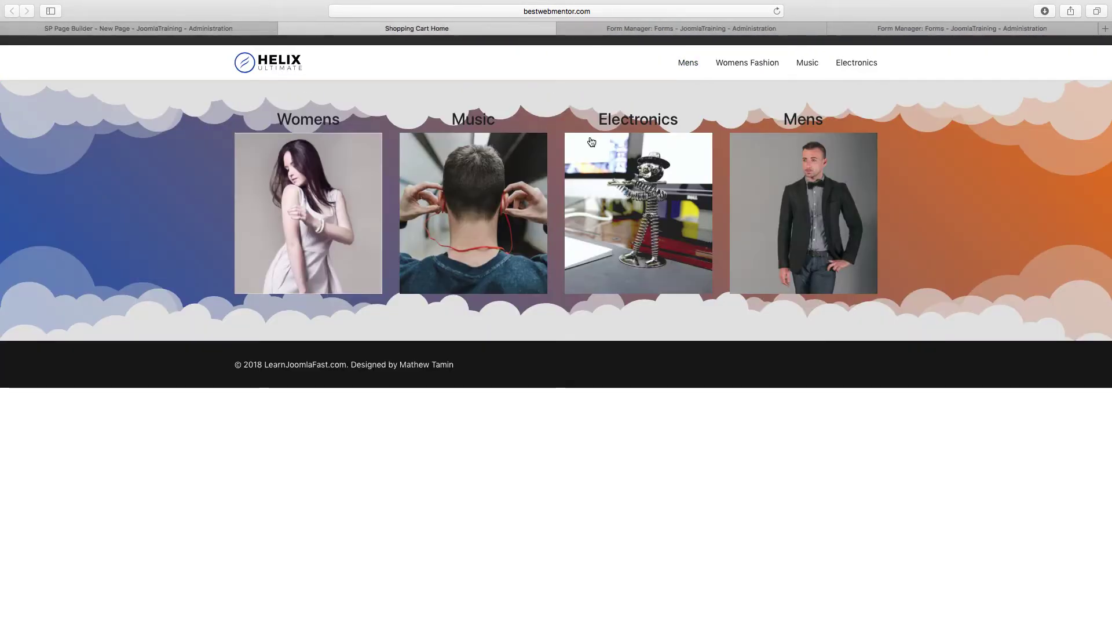
pyautogui.click(201, 26)
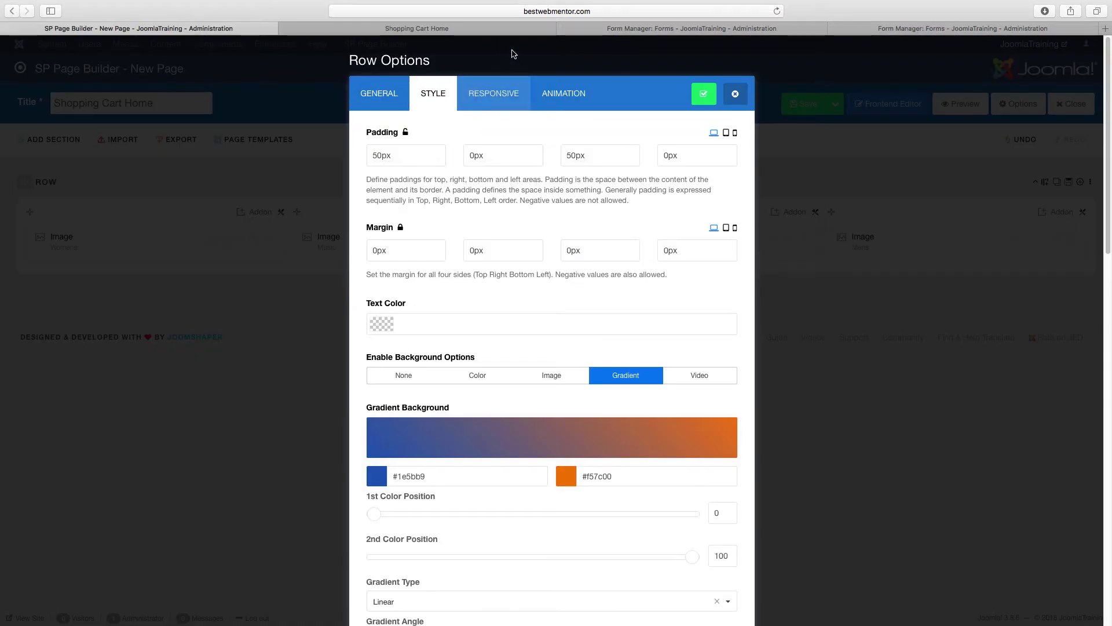
pyautogui.click(497, 30)
pyautogui.click(242, 31)
# Step: Change the row's top and bottom padding from 50px to 150px, apply, and save
pyautogui.click(371, 155)
pyautogui.write('1')
pyautogui.click(567, 155)
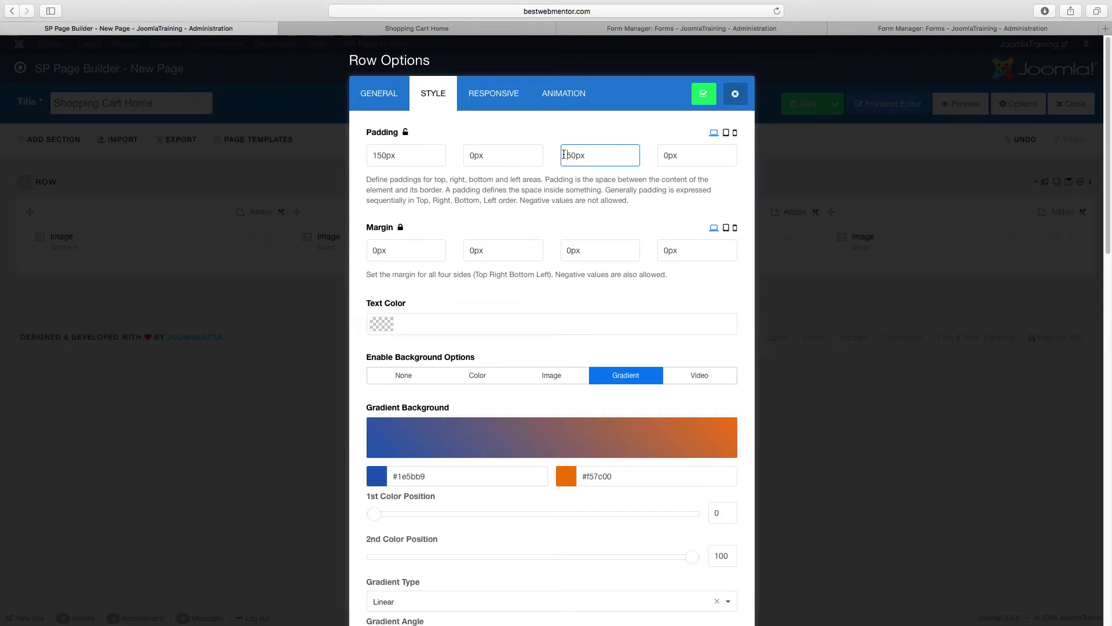
pyautogui.write('1')
pyautogui.click(703, 93)
pyautogui.click(805, 115)
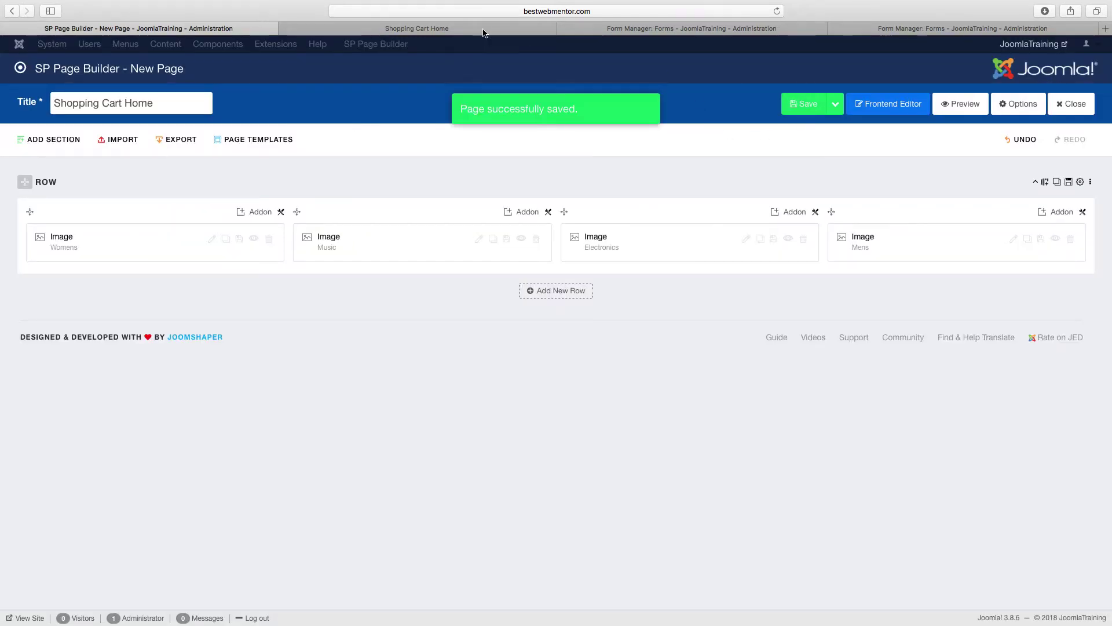
pyautogui.click(484, 30)
# Step: Reload the site preview to see the taller 150px padding around the category images
pyautogui.click(776, 13)
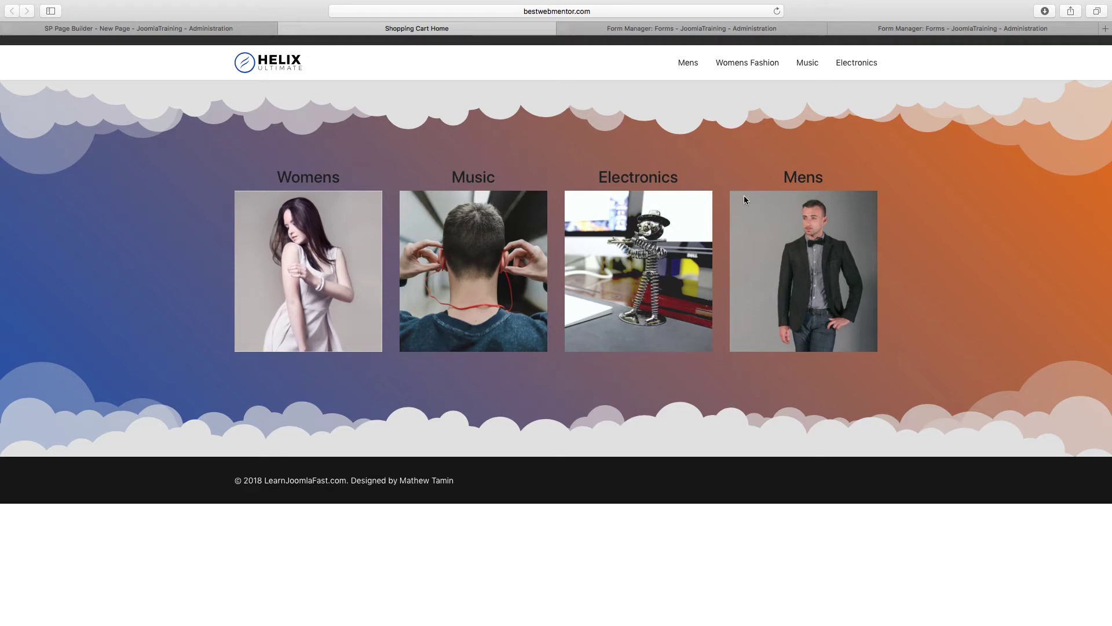
pyautogui.click(173, 32)
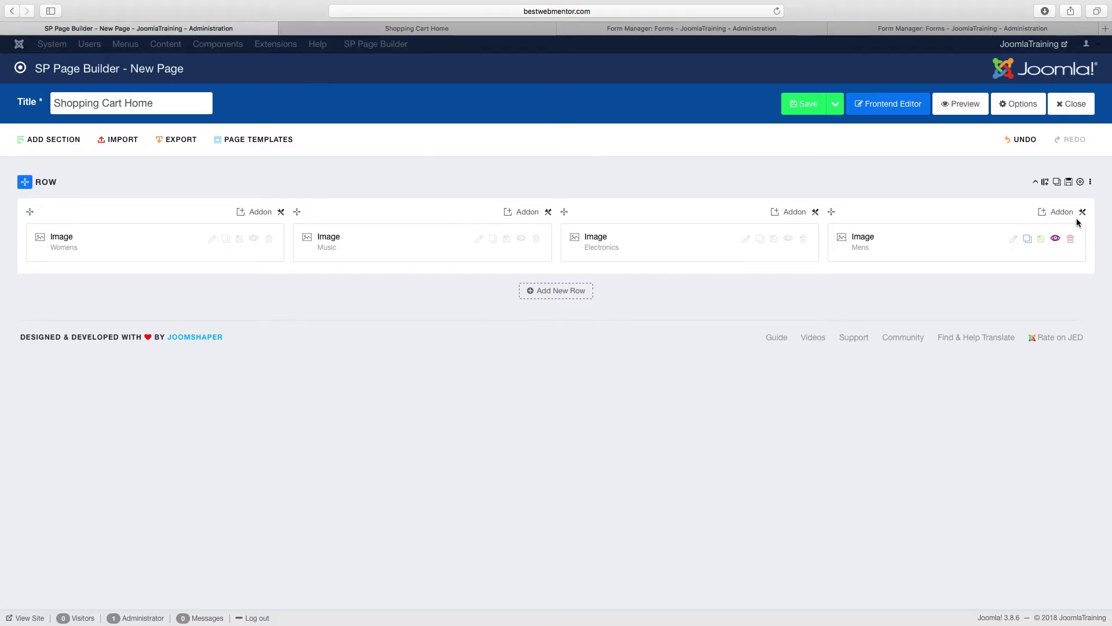
pyautogui.click(439, 35)
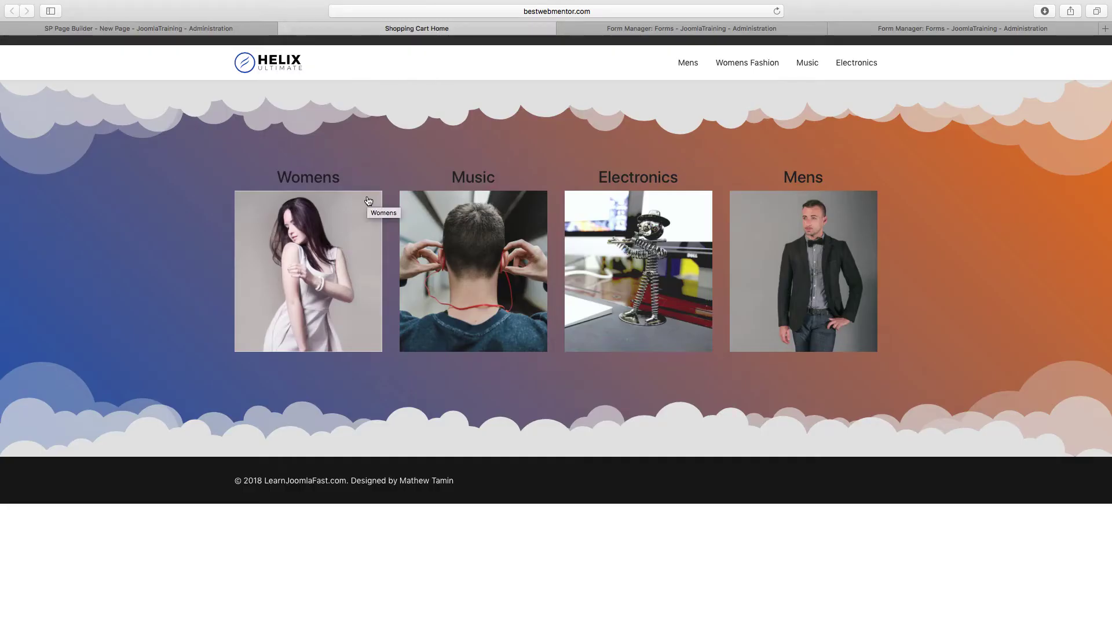
pyautogui.click(210, 31)
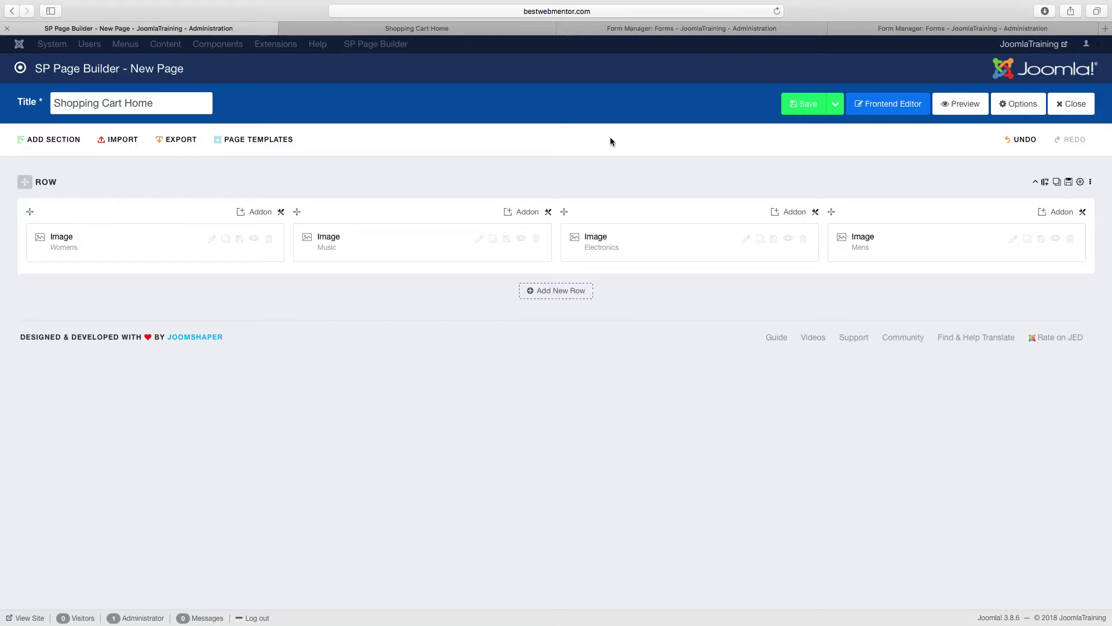
# Step: Set the category row's text colour to #ffffff and apply it
pyautogui.click(1080, 181)
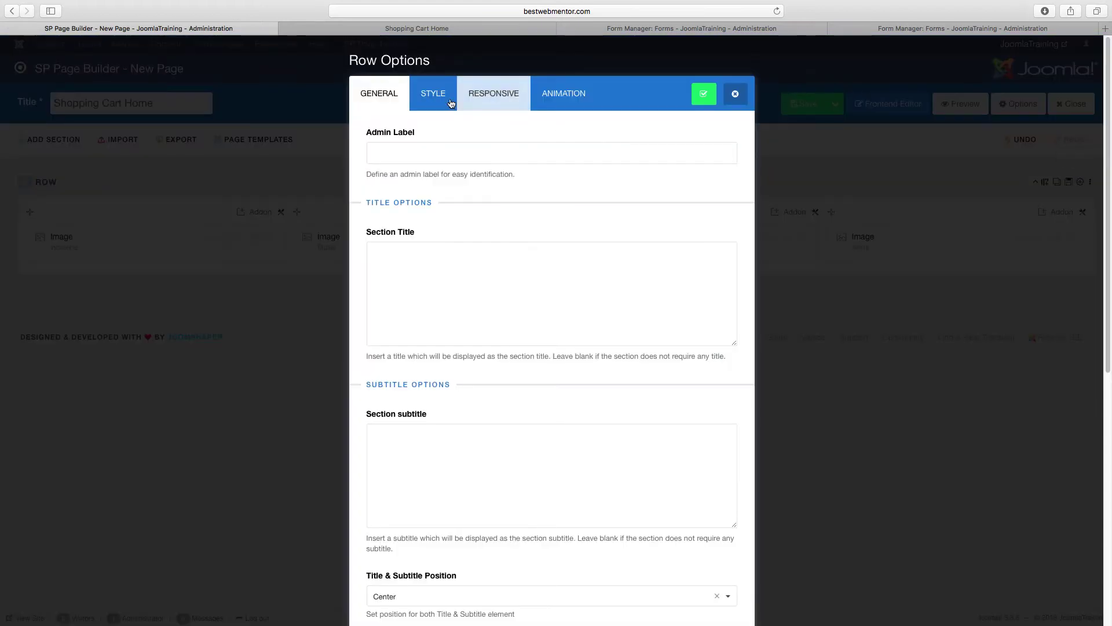
pyautogui.click(433, 93)
pyautogui.scroll(-1, 493, 231)
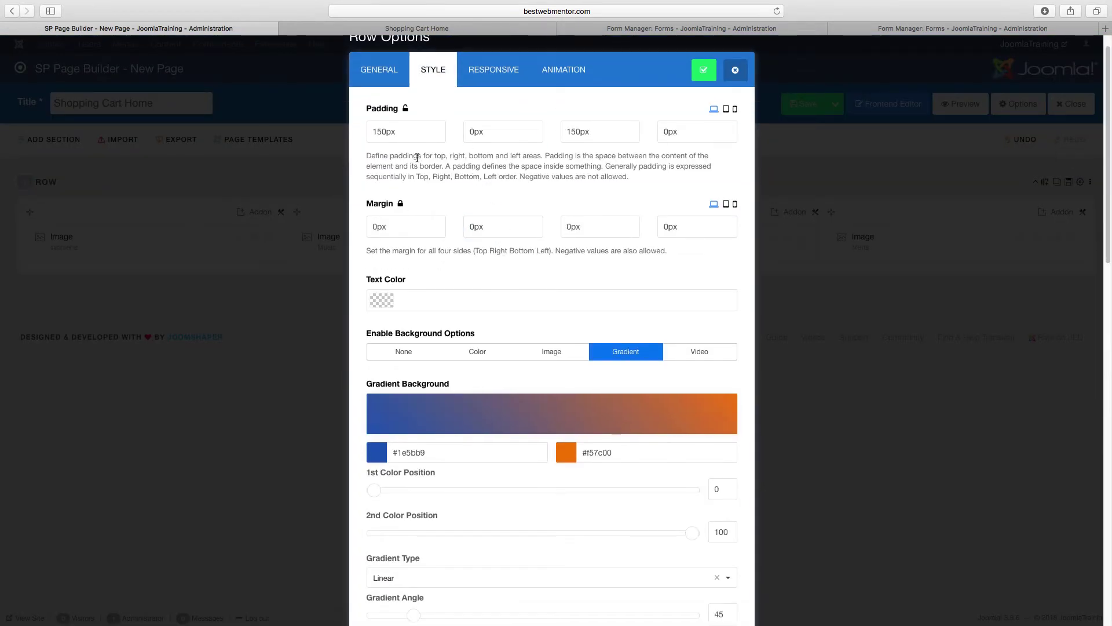
pyautogui.click(408, 300)
pyautogui.write('#ffffff')
pyautogui.click(507, 263)
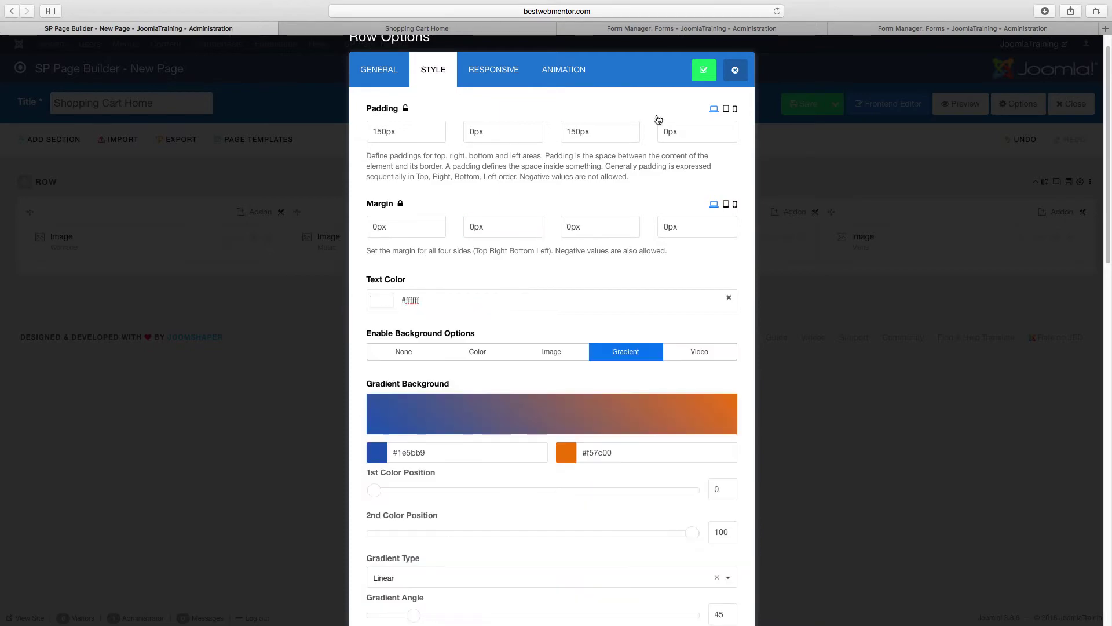
pyautogui.click(703, 72)
pyautogui.click(499, 28)
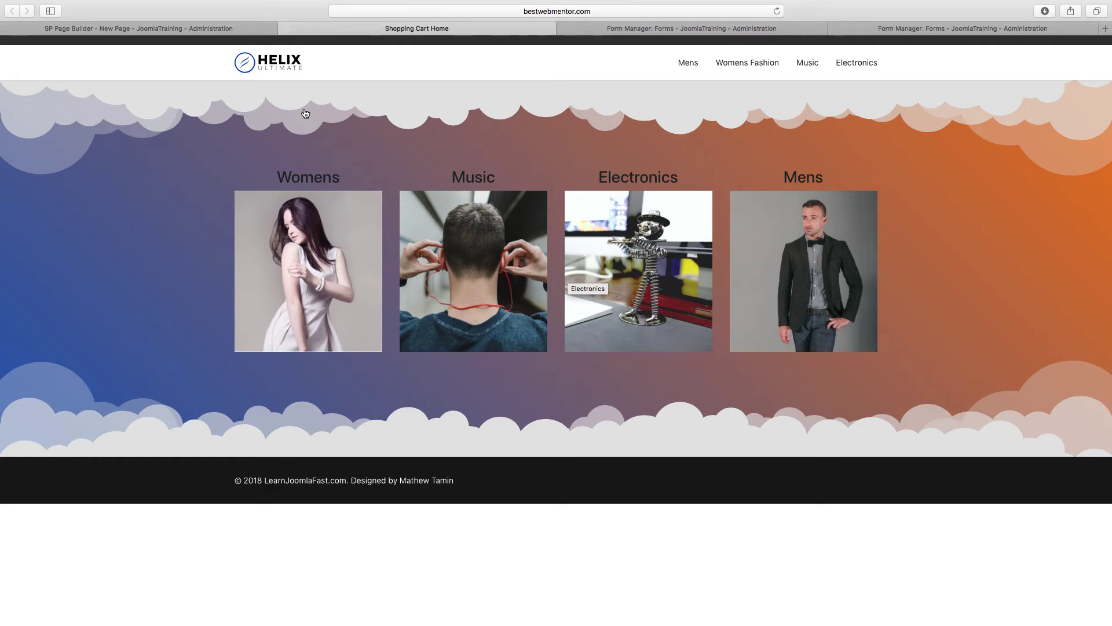
# Step: Reload the site preview to confirm the Womens, Music, Electronics and Mens headings are white
pyautogui.click(203, 29)
pyautogui.click(420, 29)
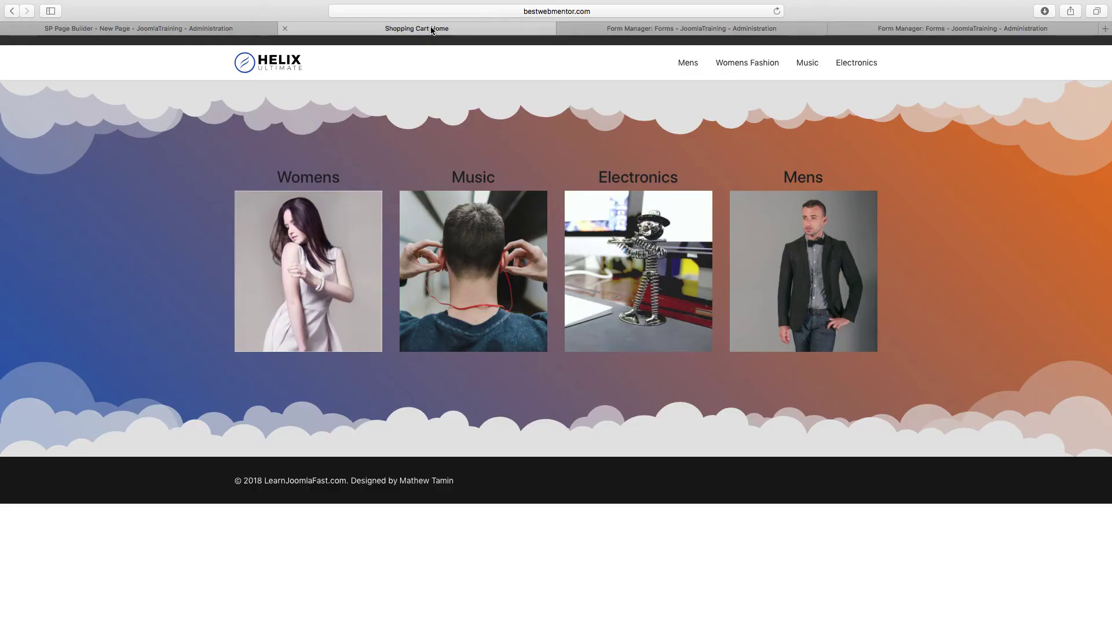
pyautogui.click(777, 11)
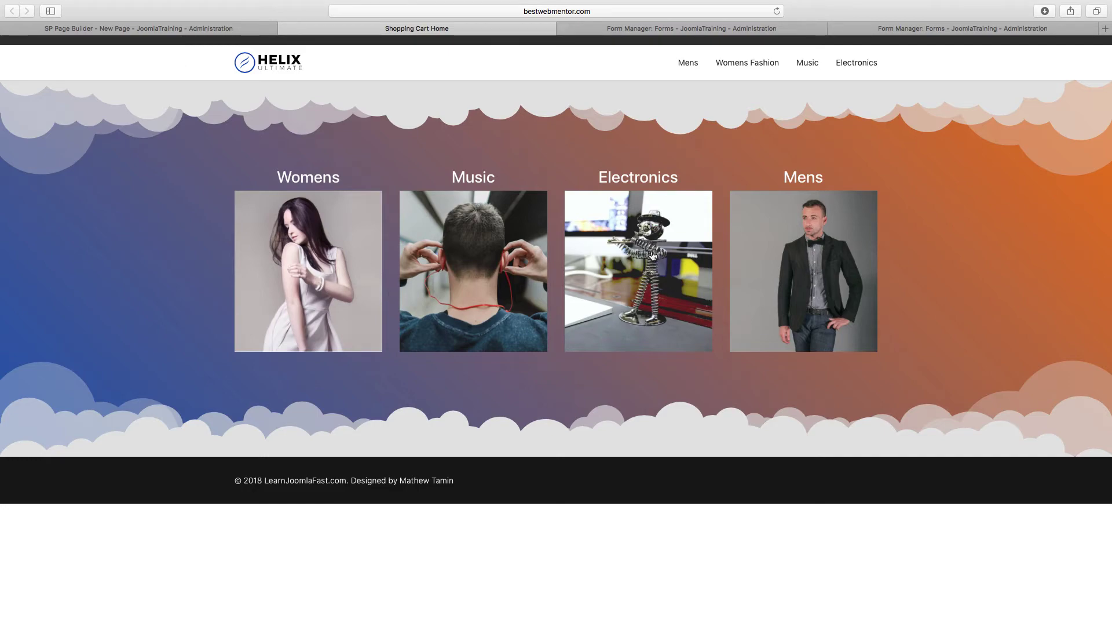
pyautogui.click(206, 30)
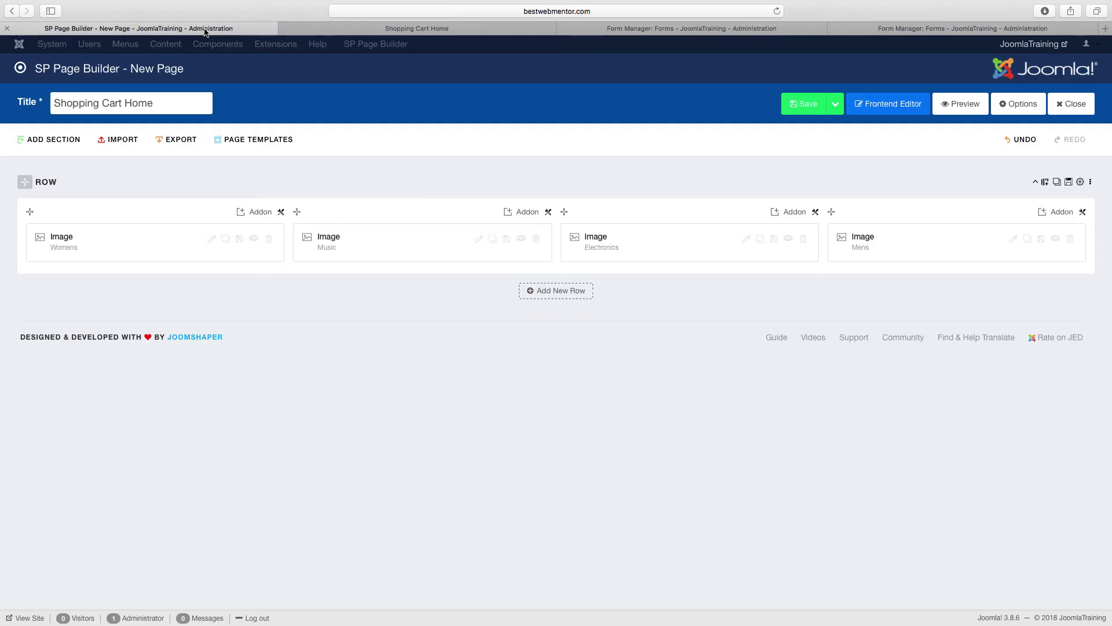
# Step: Turn on a border for the Womens image addon with colour #ffffff
pyautogui.click(212, 240)
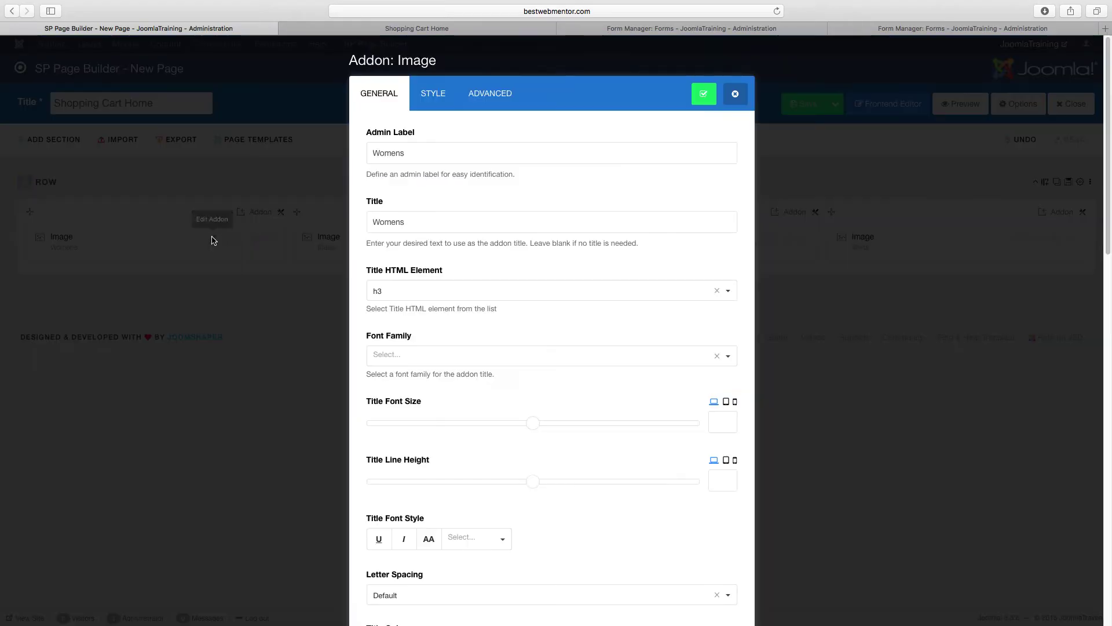
pyautogui.click(434, 94)
pyautogui.scroll(-3, 472, 278)
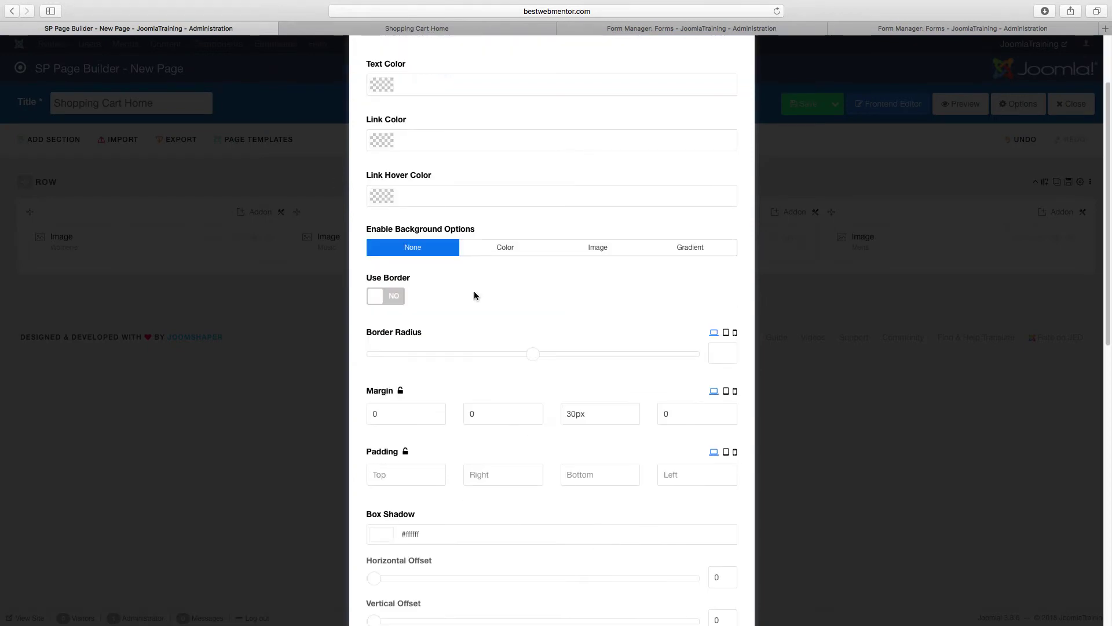
pyautogui.click(396, 275)
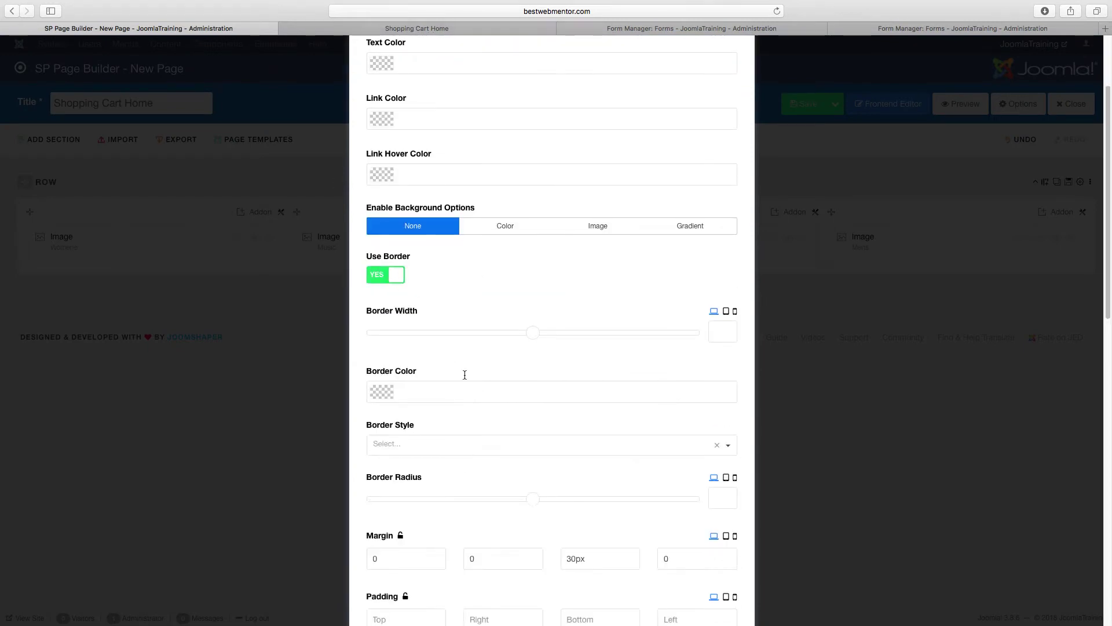
pyautogui.click(450, 385)
pyautogui.click(377, 405)
pyautogui.moveTo(351, 390); pyautogui.dragTo(335, 378)
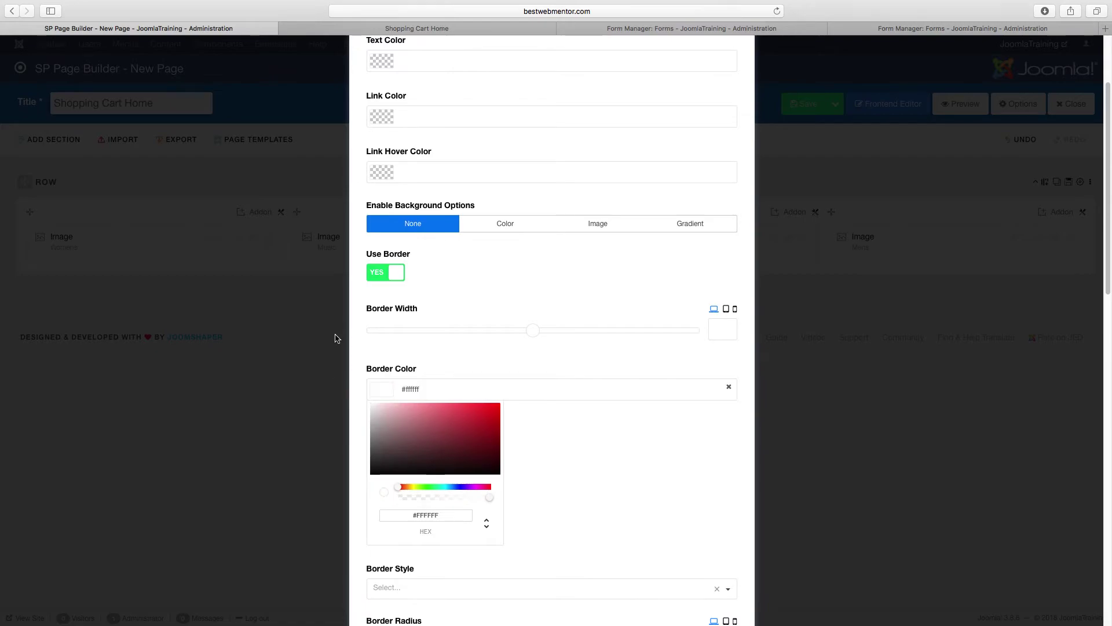
pyautogui.click(375, 29)
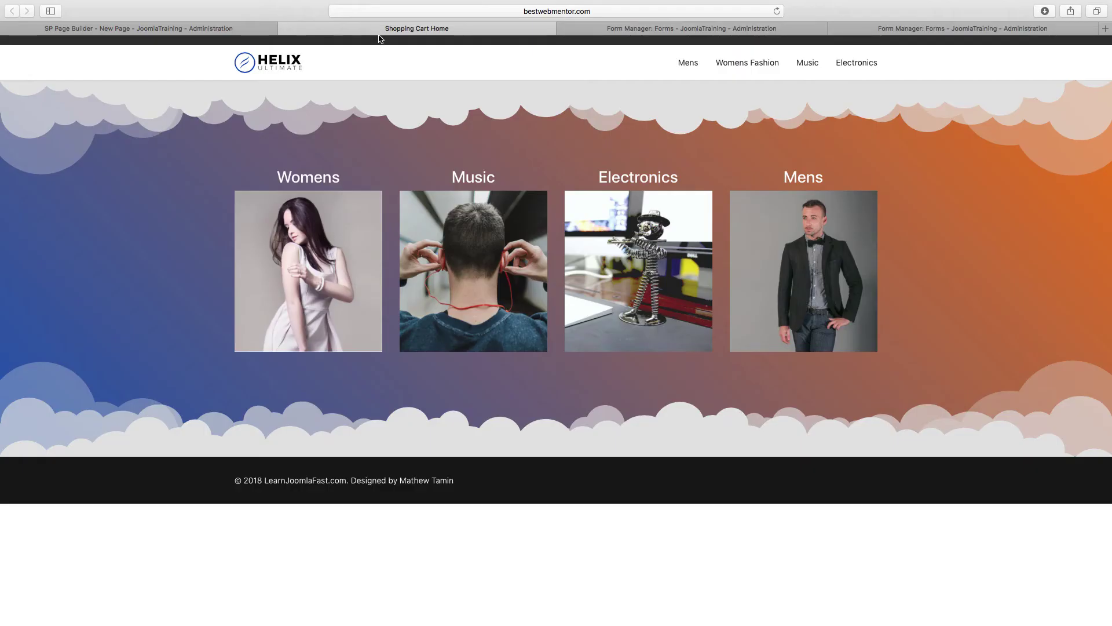
pyautogui.click(224, 27)
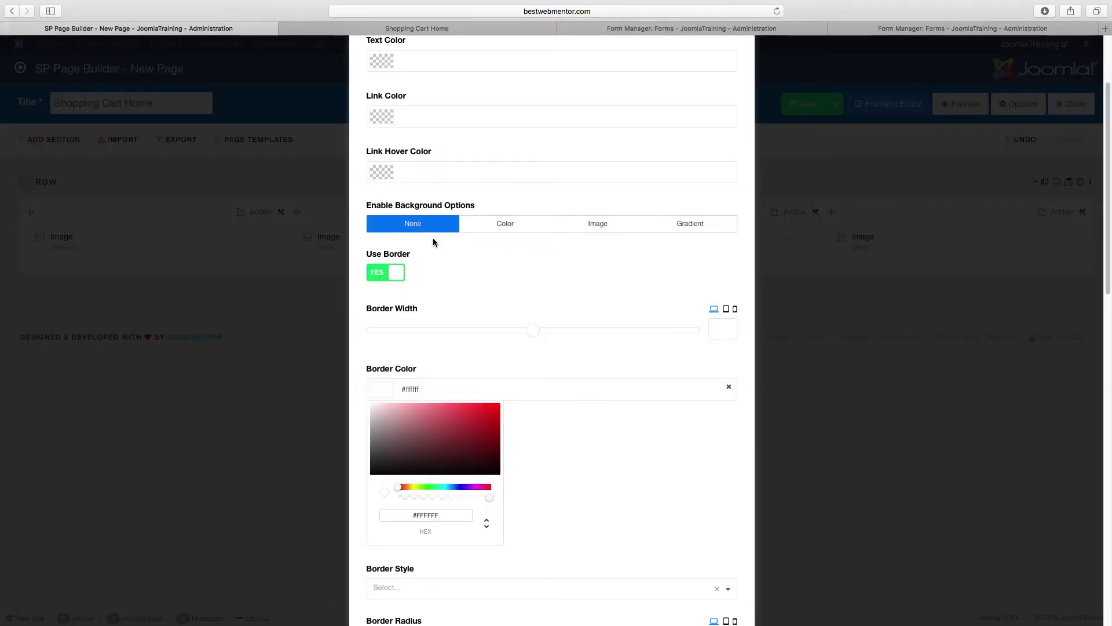
pyautogui.click(500, 287)
# Step: Set the Womens image border width to 3 with a Solid style
pyautogui.click(722, 335)
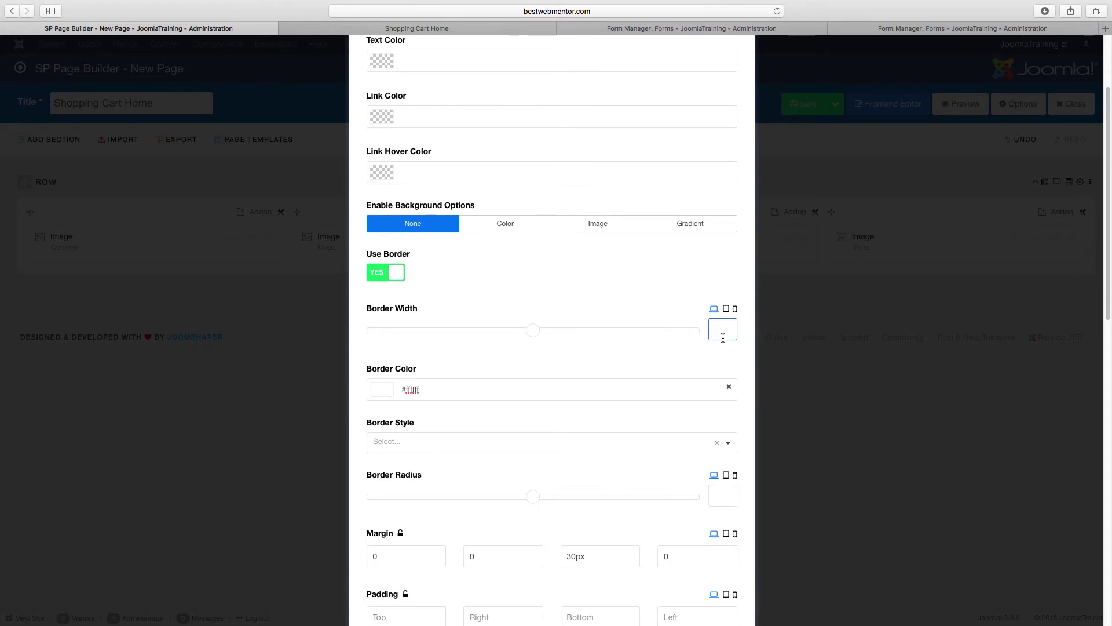
pyautogui.write('3')
pyautogui.scroll(-2, 532, 382)
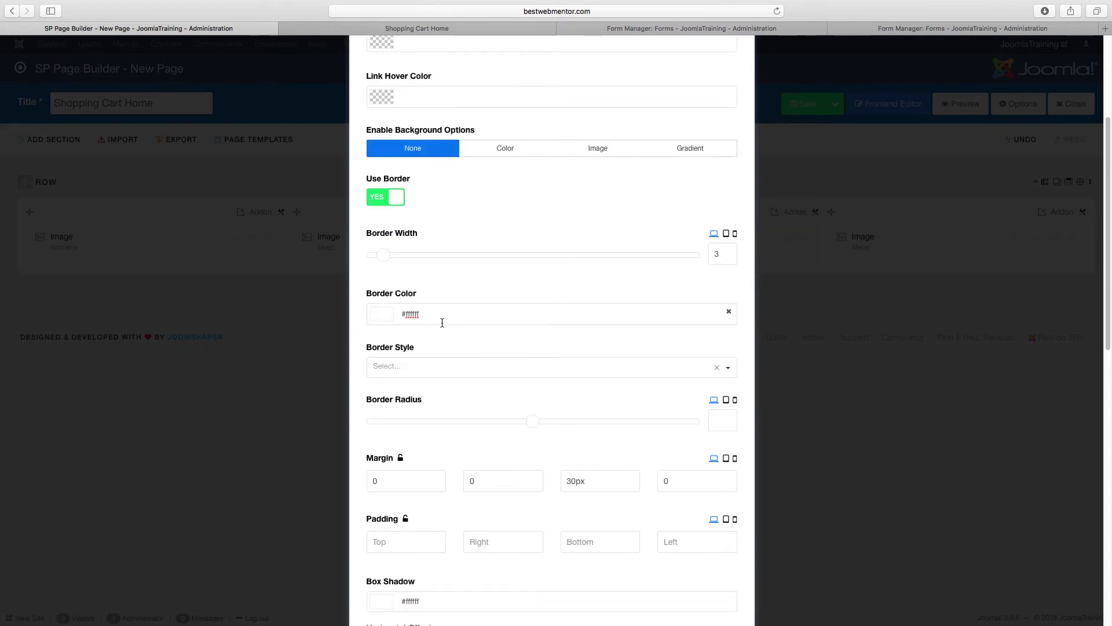
pyautogui.click(445, 365)
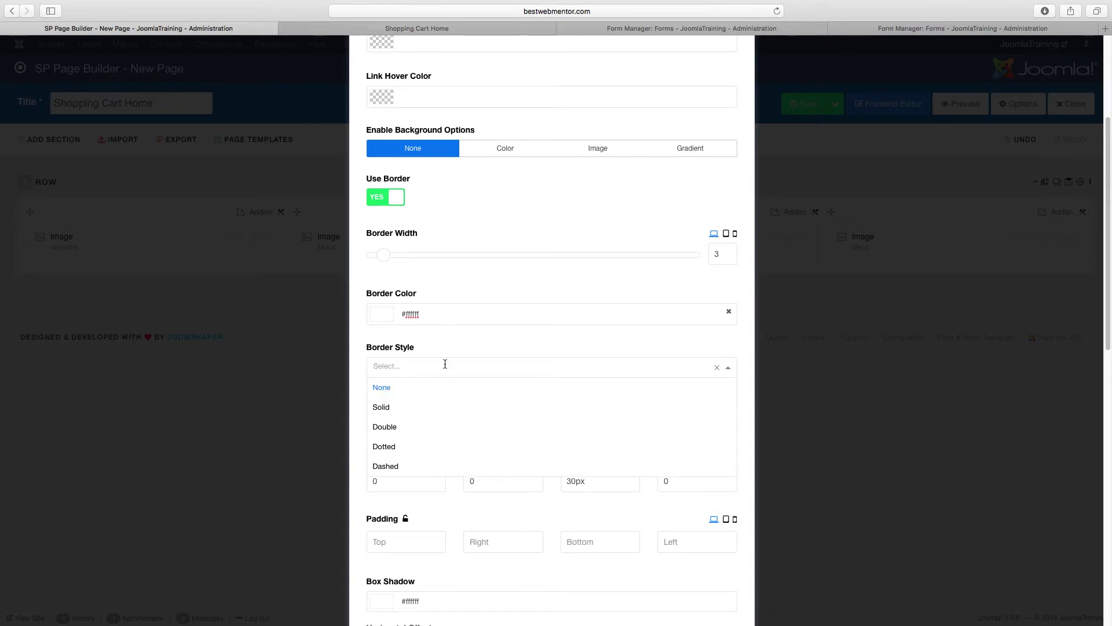
pyautogui.click(409, 409)
# Step: Reduce the Womens image's bottom margin from 30px to 0
pyautogui.scroll(-2, 513, 318)
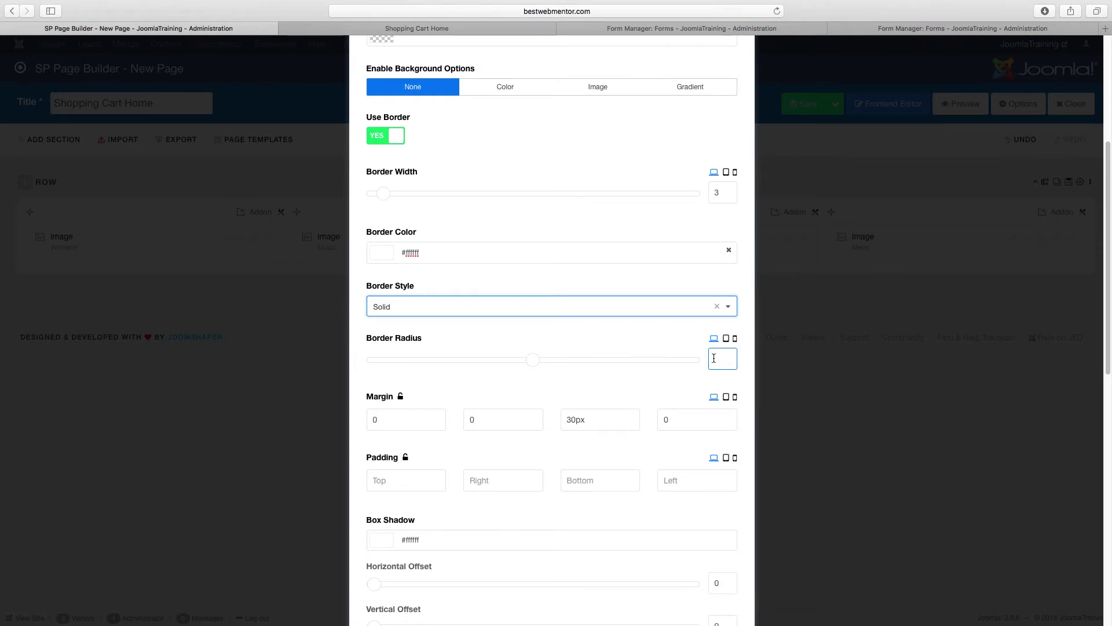
pyautogui.scroll(-5, 504, 364)
pyautogui.click(571, 227)
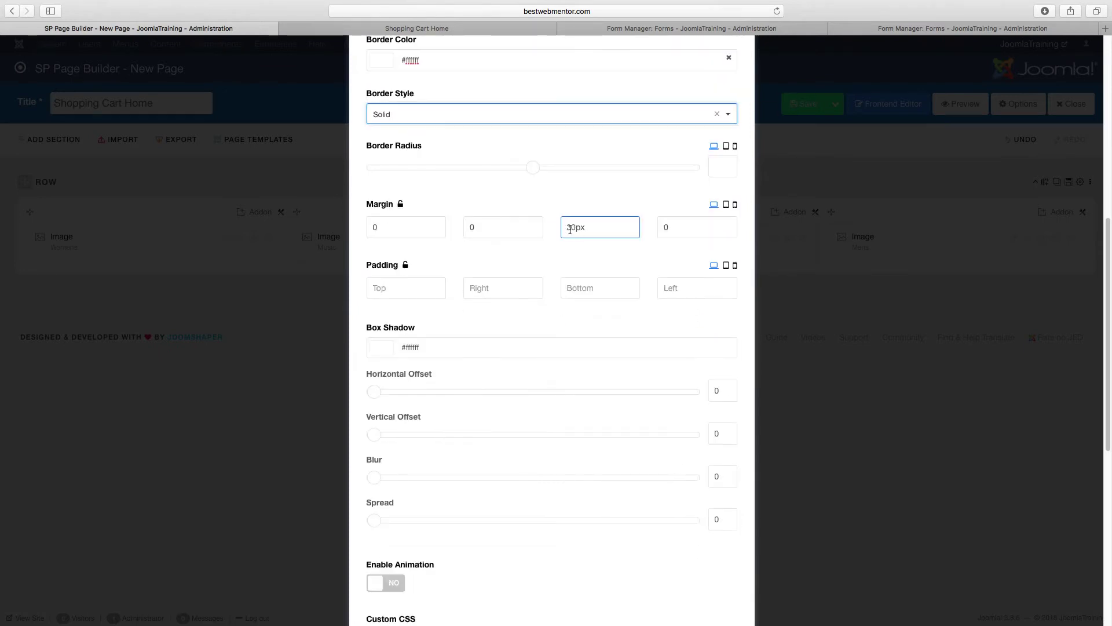
pyautogui.press('BackSpace')
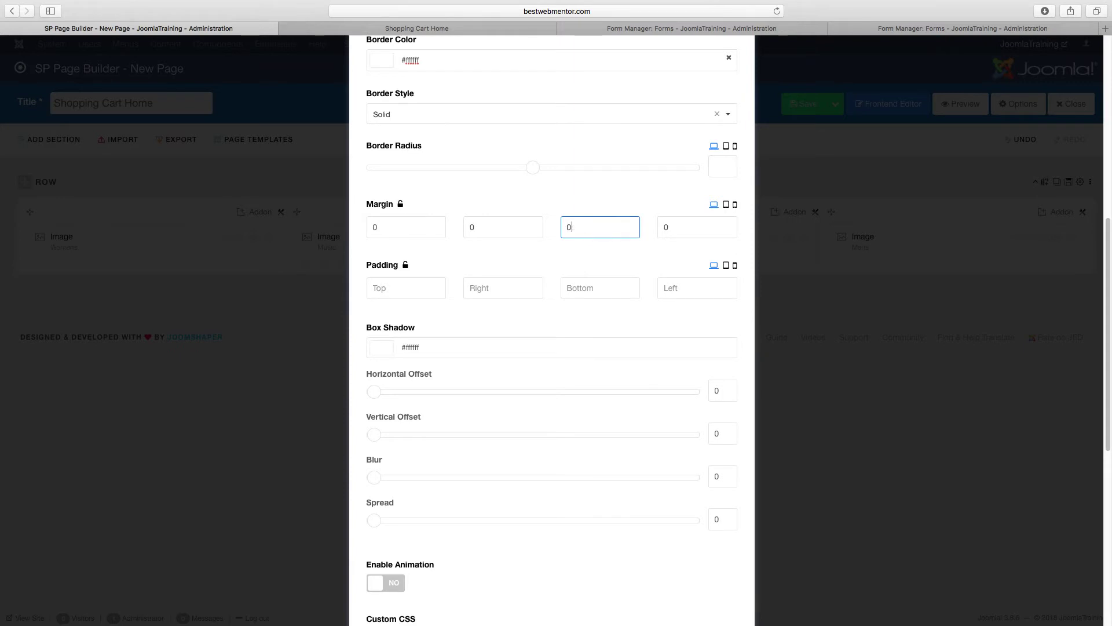
pyautogui.scroll(-5, 533, 380)
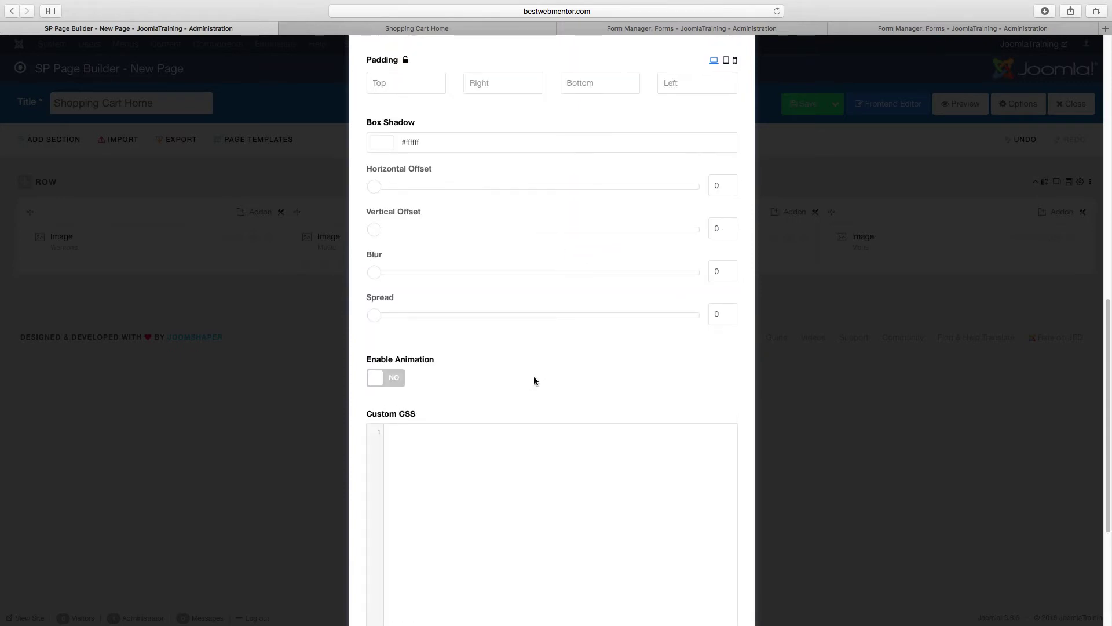
pyautogui.scroll(-5, 534, 377)
# Step: Apply the Womens border settings, save the page, and reload the live page to check the white frame
pyautogui.click(400, 574)
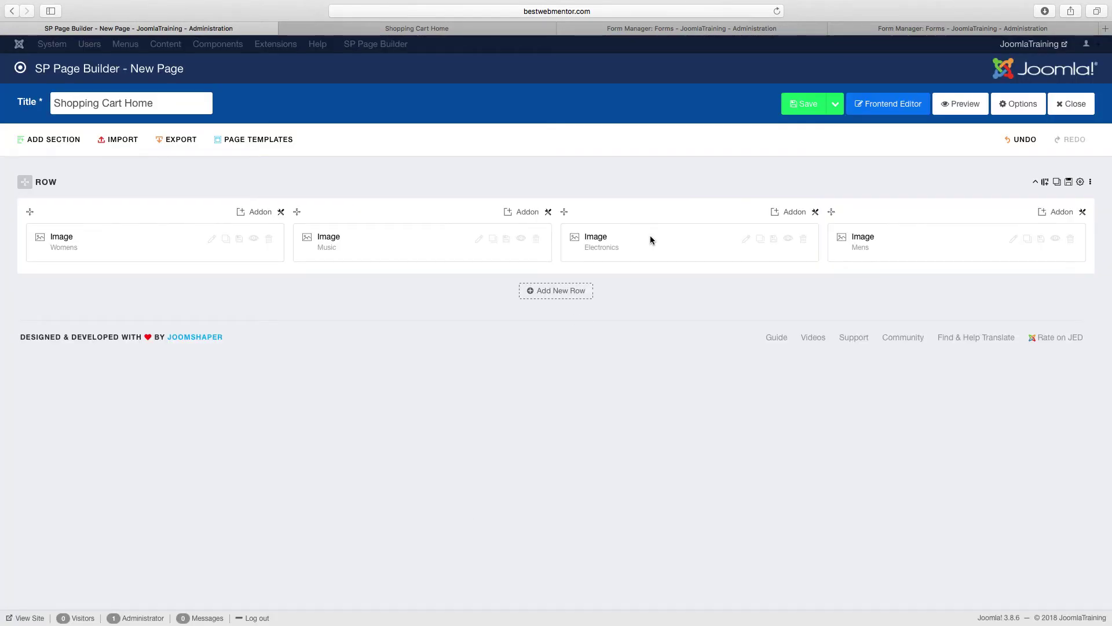
pyautogui.click(804, 105)
pyautogui.click(493, 29)
pyautogui.click(776, 11)
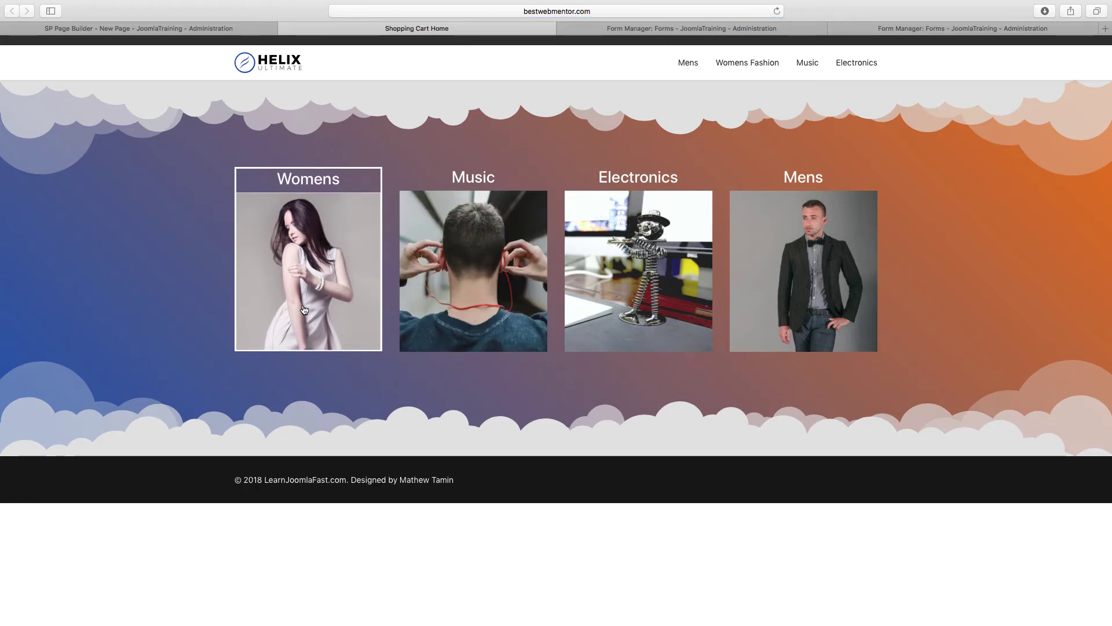
pyautogui.click(169, 30)
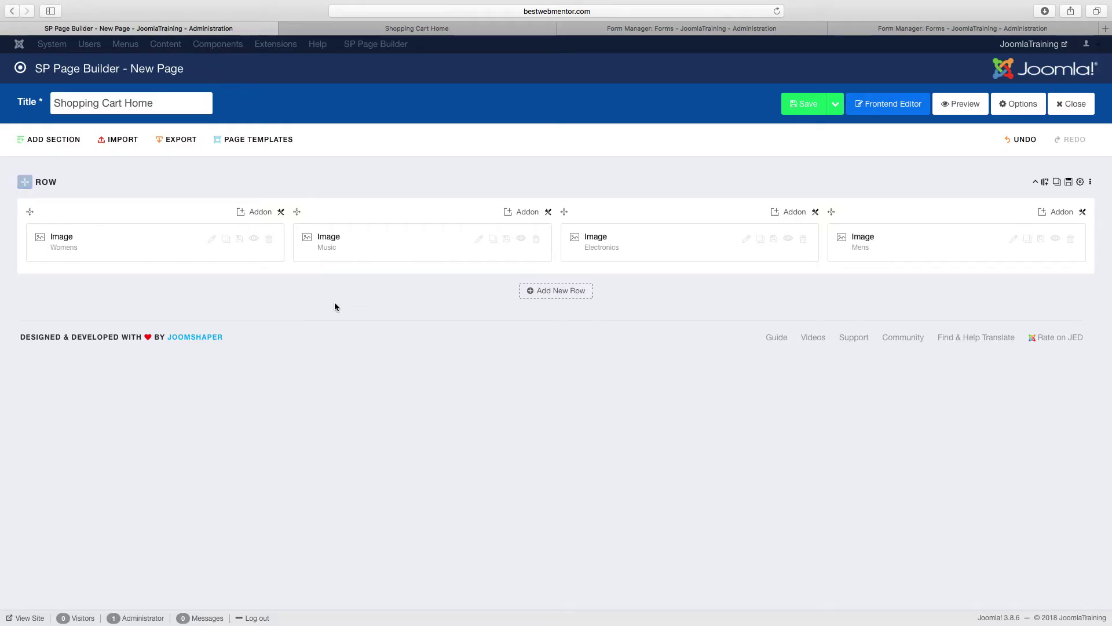
pyautogui.click(449, 33)
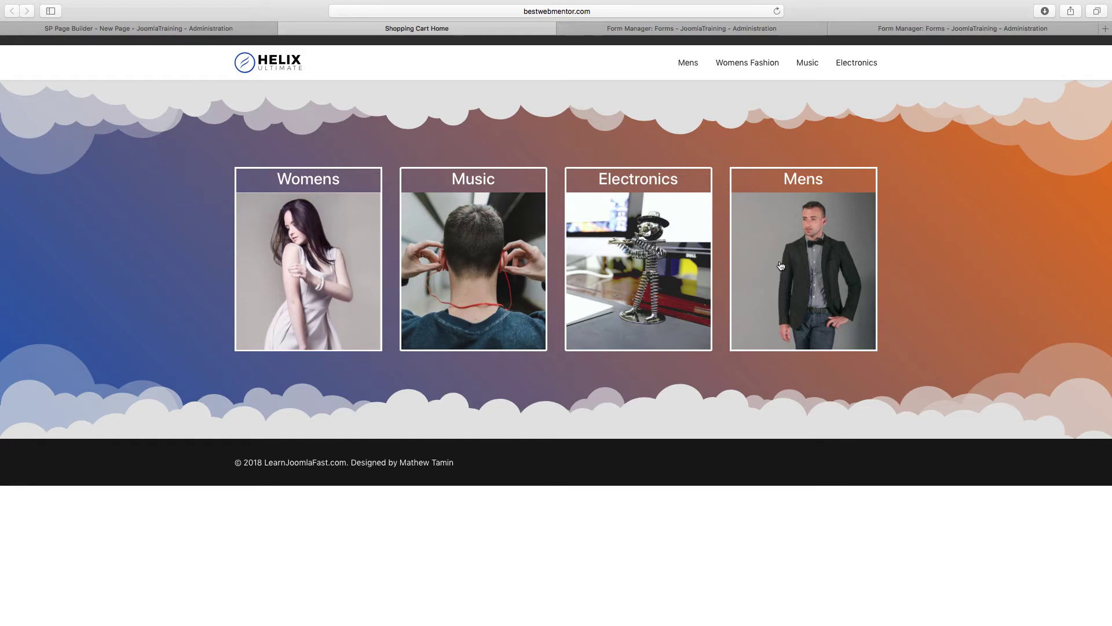
# Step: Check the Womens Fashion category page from the live home page, then go to the Form Manager forms list
pyautogui.click(322, 269)
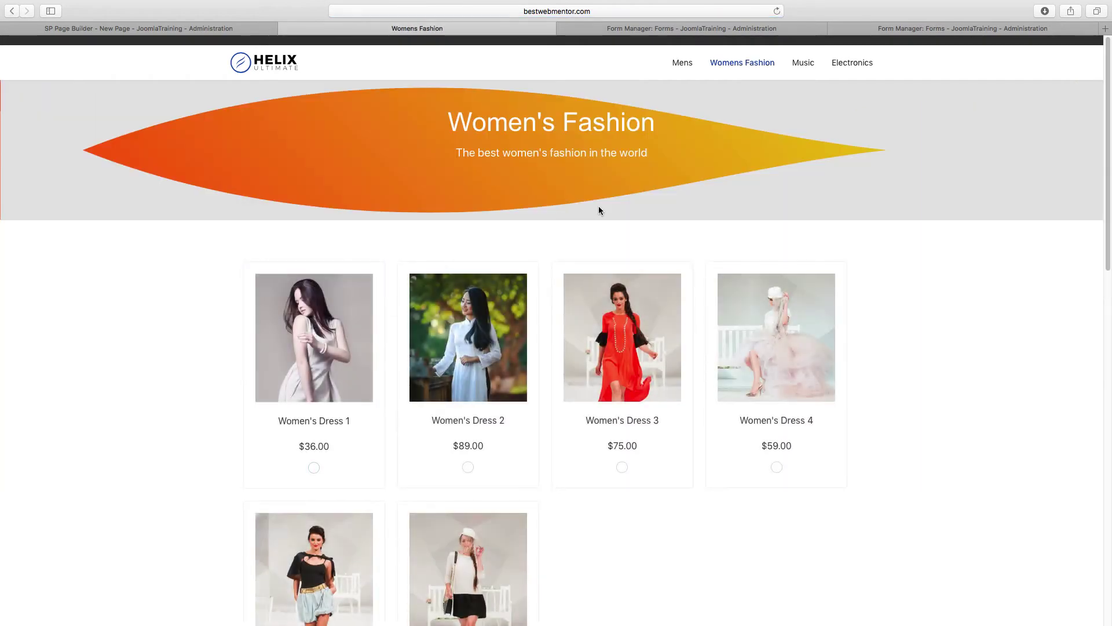
pyautogui.click(11, 11)
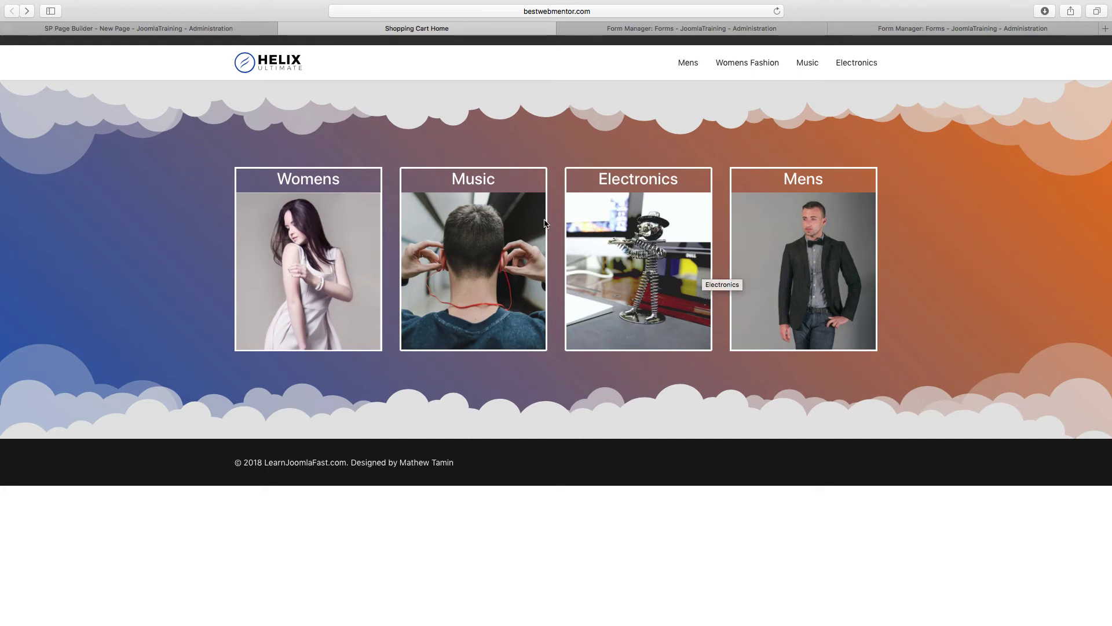
pyautogui.click(181, 32)
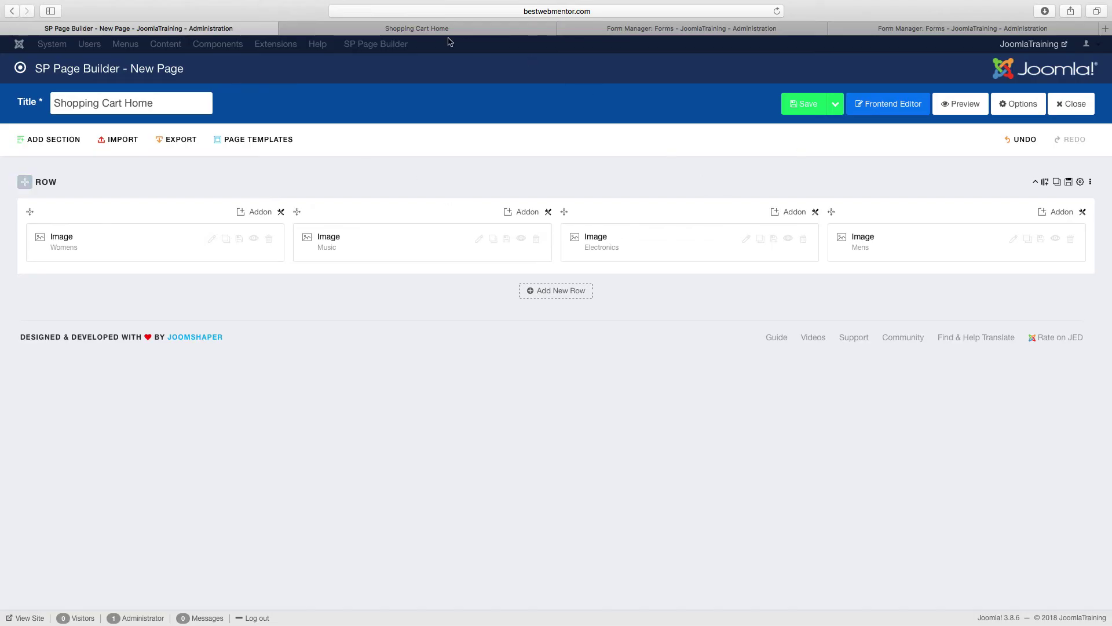
pyautogui.click(657, 32)
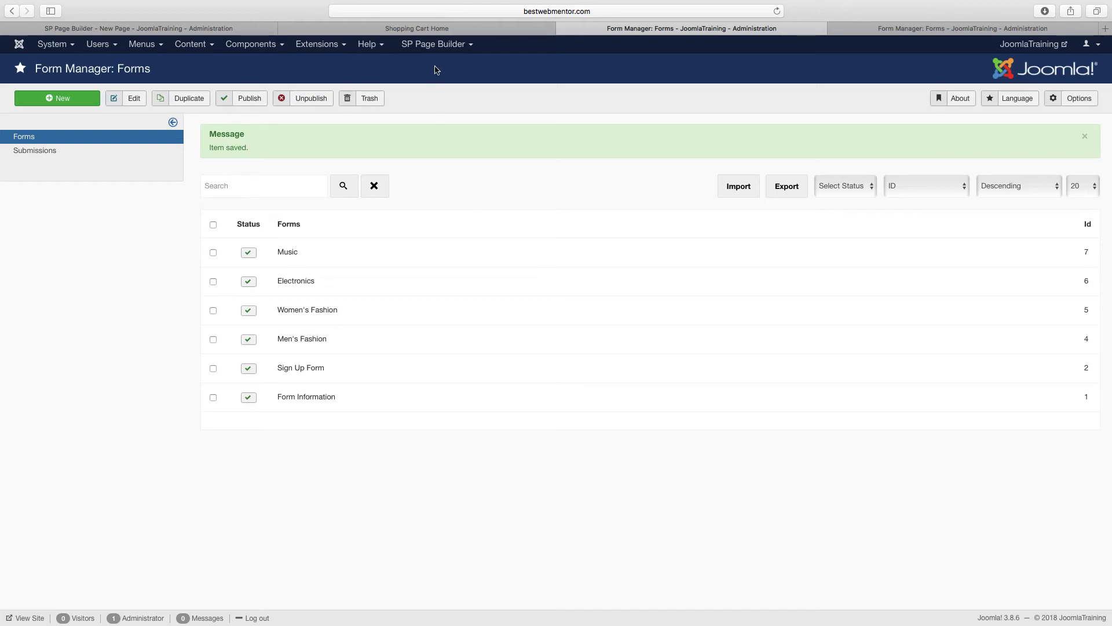
pyautogui.click(433, 29)
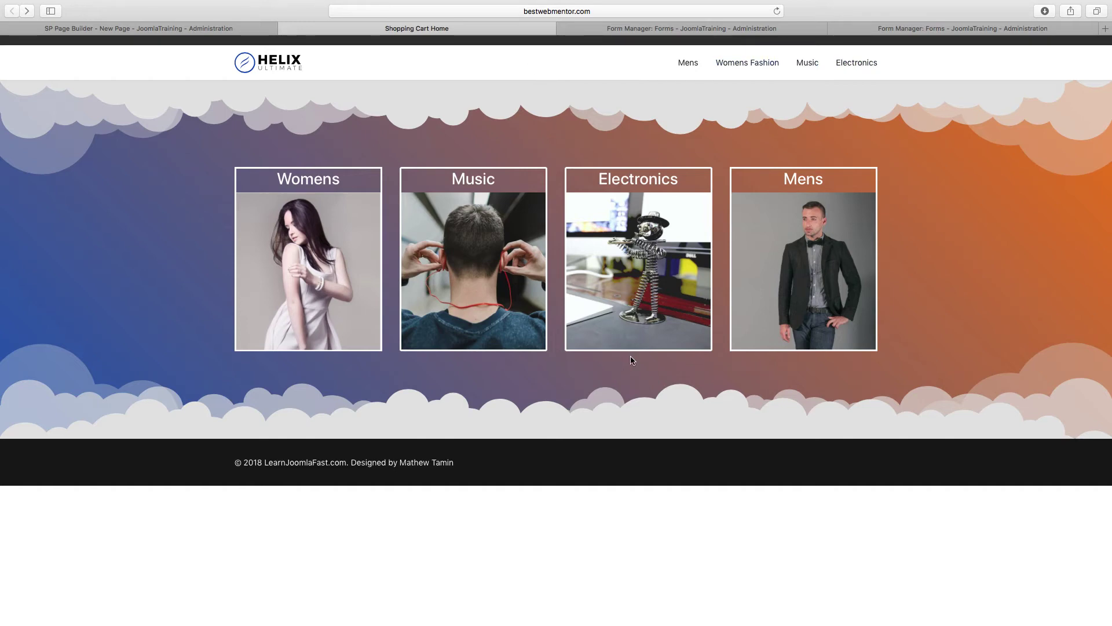
pyautogui.click(198, 29)
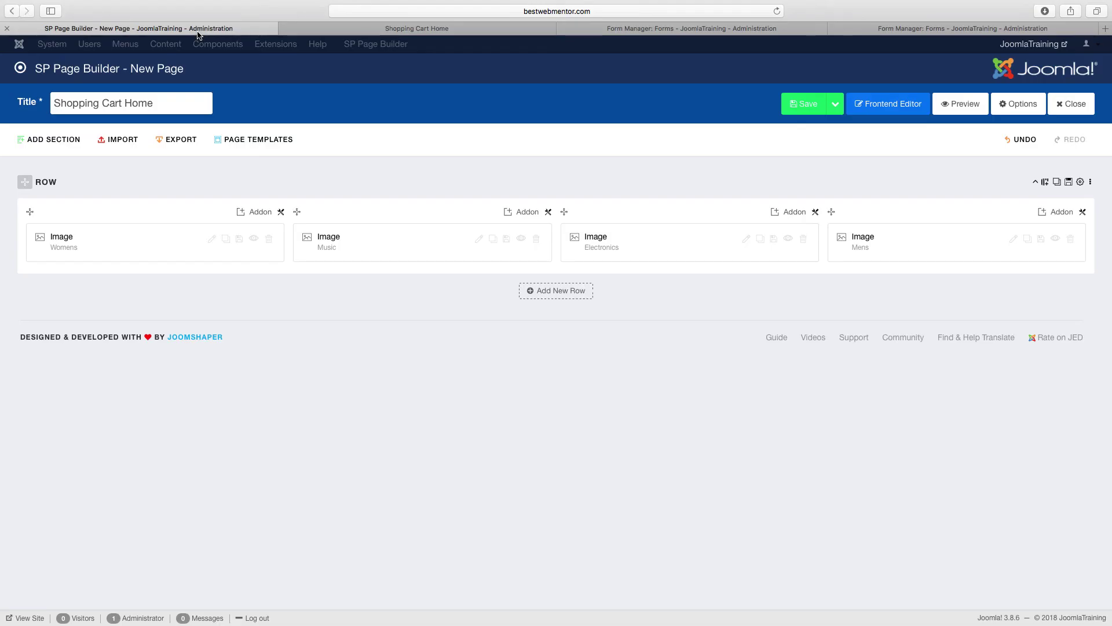
pyautogui.click(643, 30)
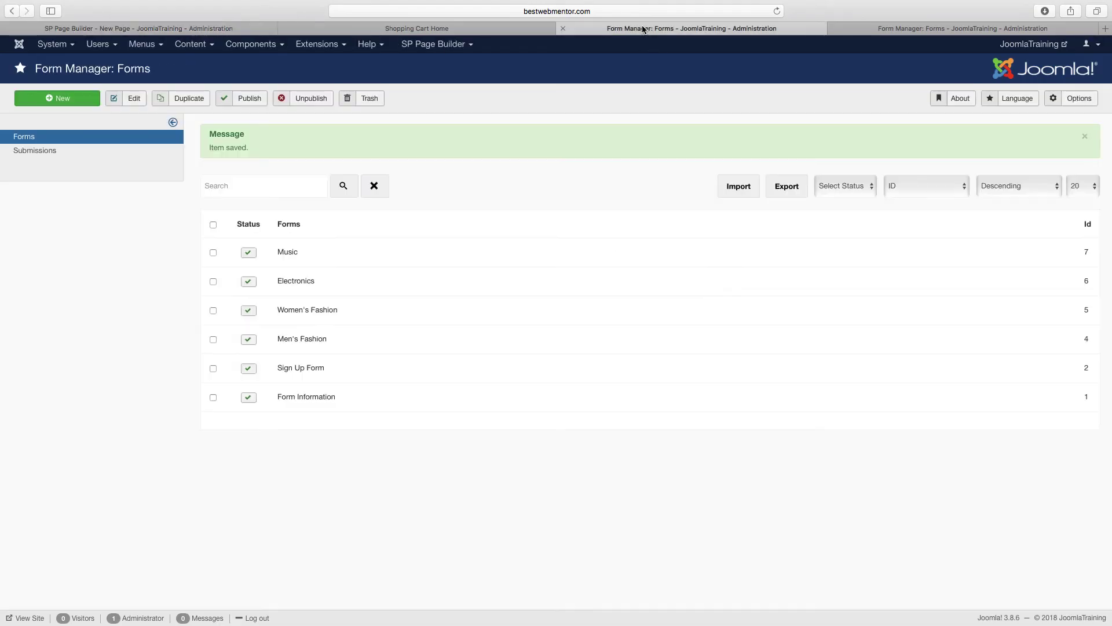
# Step: Create a new form titled 'Featured Products' with Display Form Title unchecked, and apply
pyautogui.click(65, 99)
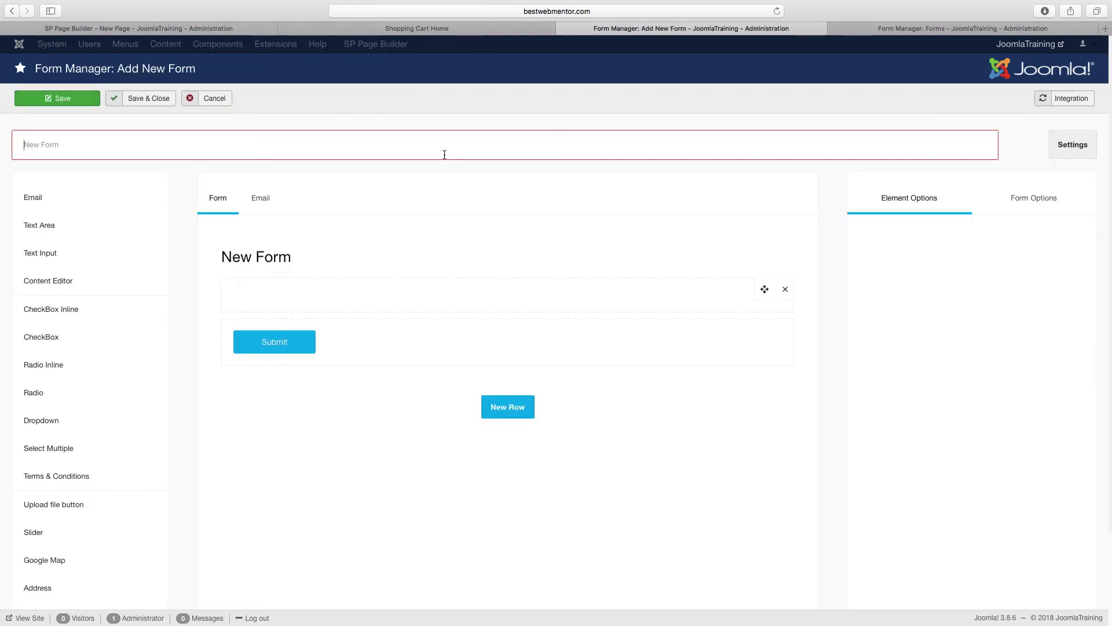
pyautogui.click(444, 154)
pyautogui.write('Feature')
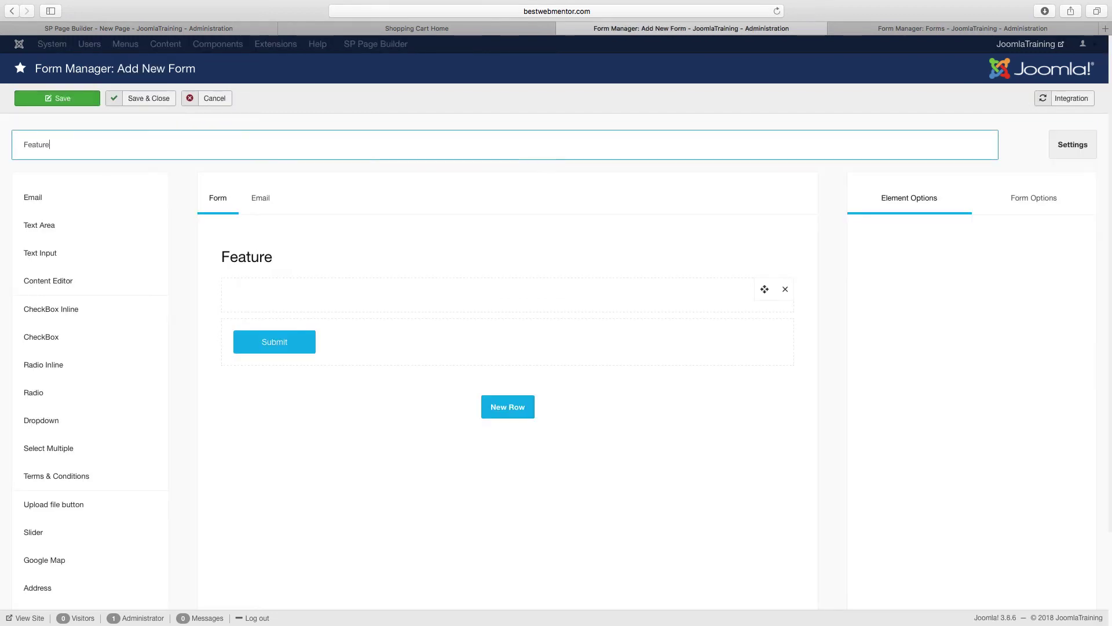
pyautogui.write('d Products')
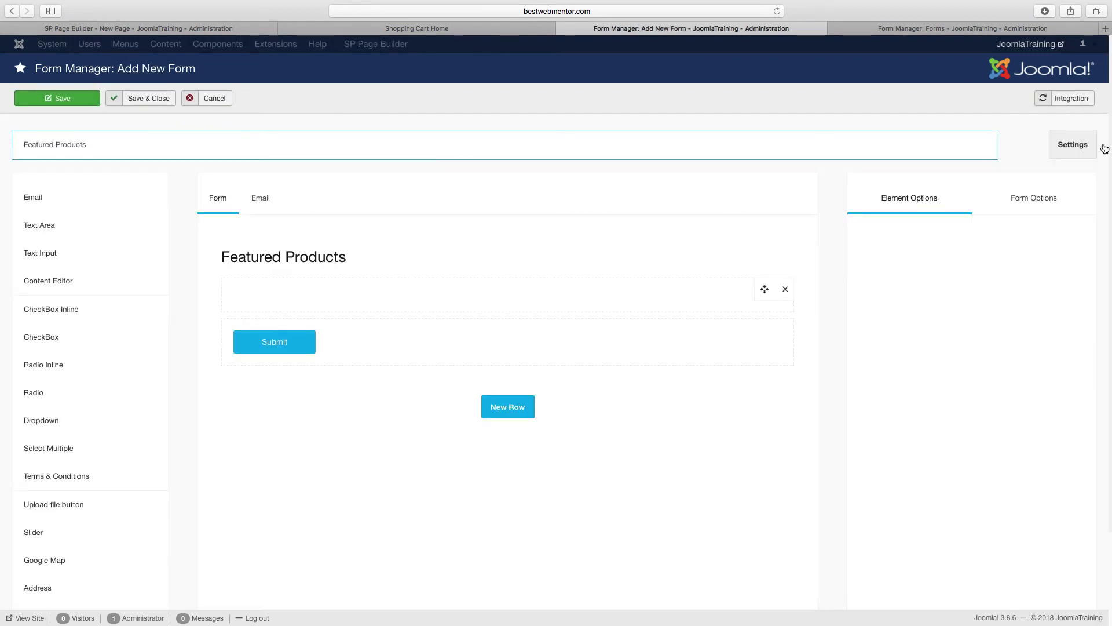
pyautogui.click(1082, 145)
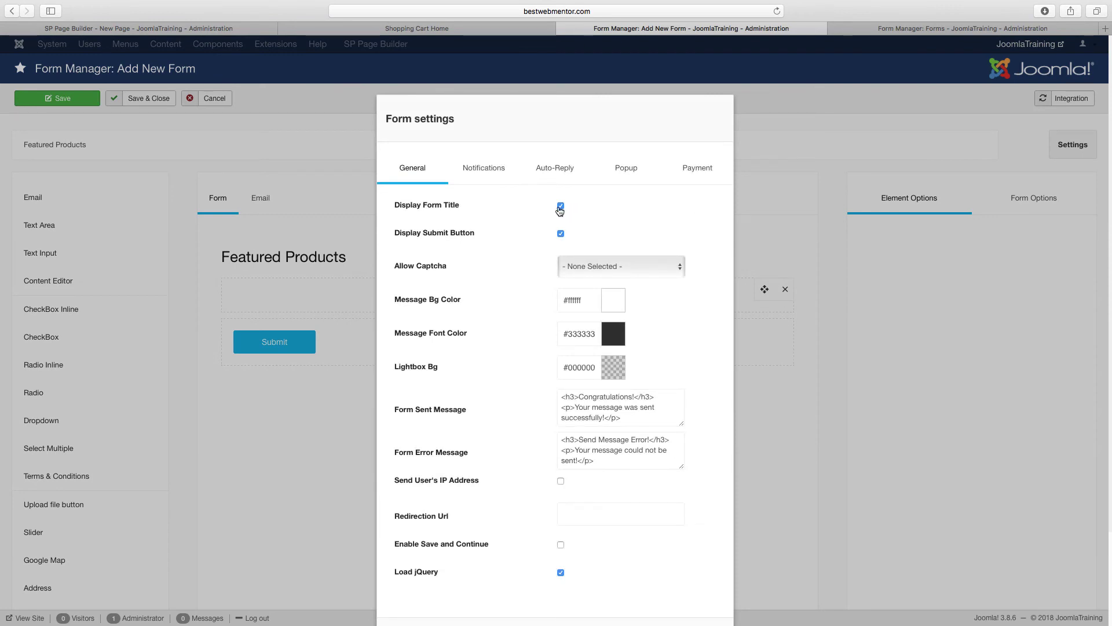
pyautogui.click(688, 174)
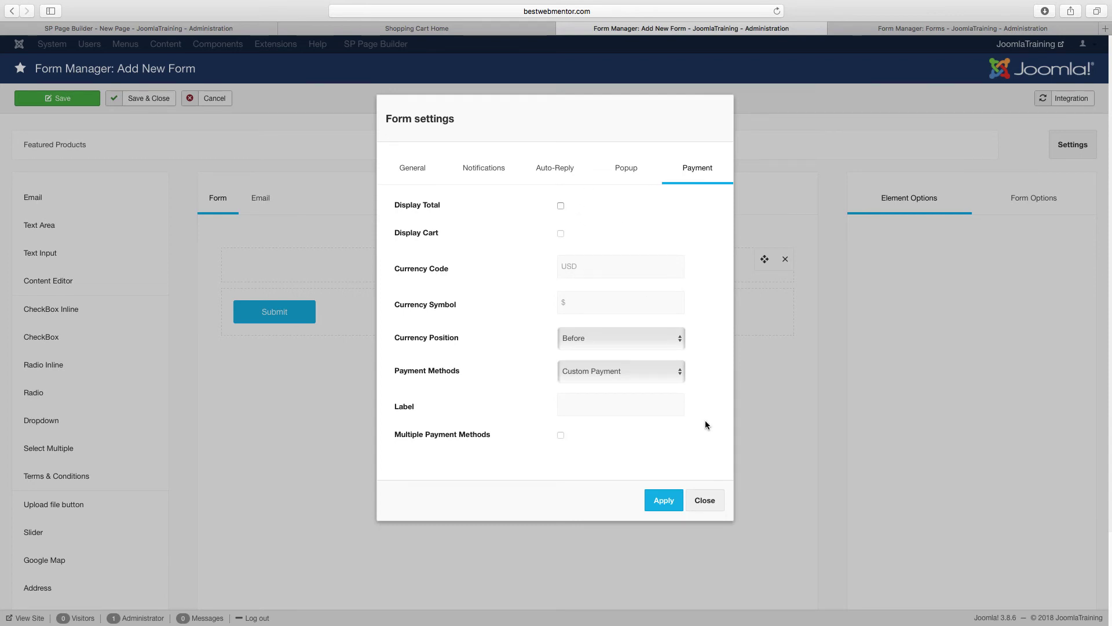
pyautogui.click(664, 500)
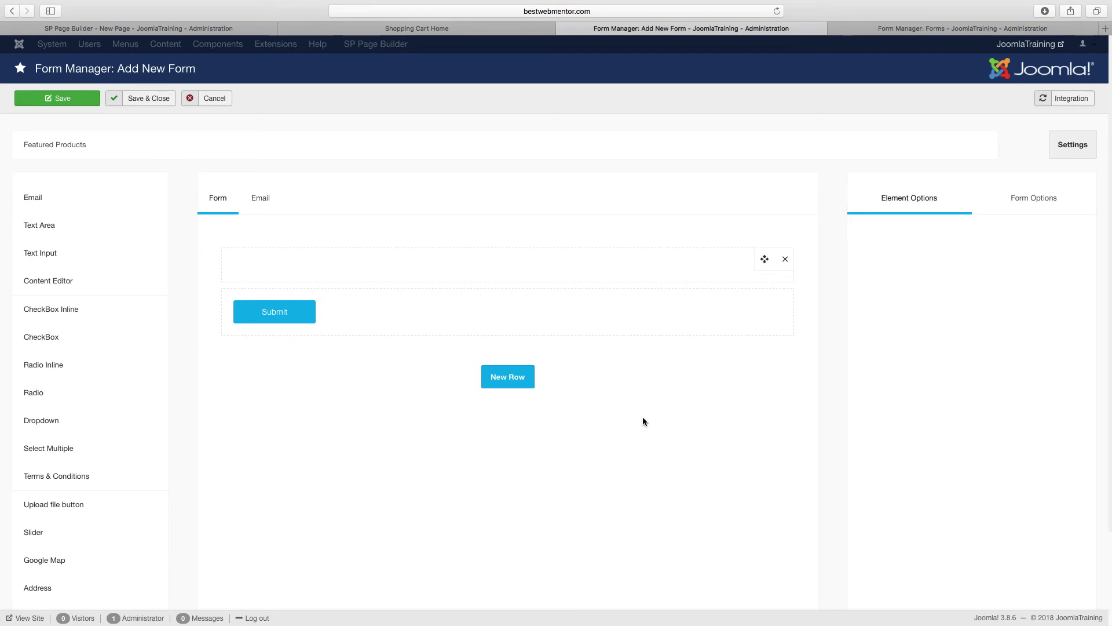
# Step: Place a Radio Inline field above the Submit button and open its Element Options
pyautogui.scroll(-2, 643, 429)
pyautogui.scroll(2, 643, 431)
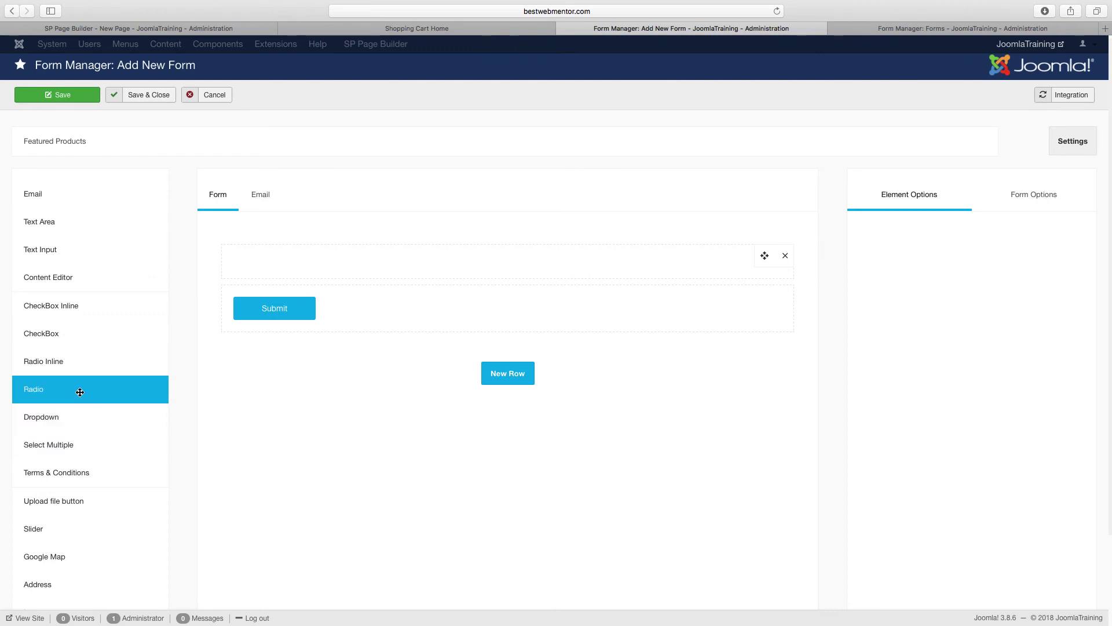
pyautogui.moveTo(80, 362); pyautogui.dragTo(394, 236)
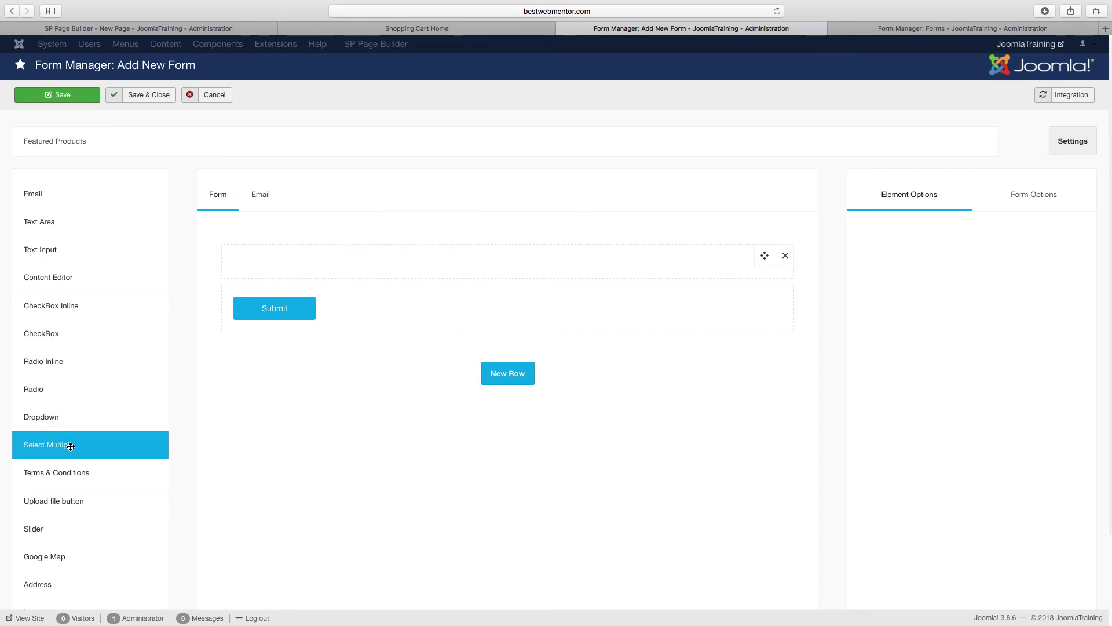
pyautogui.moveTo(75, 363); pyautogui.dragTo(418, 263)
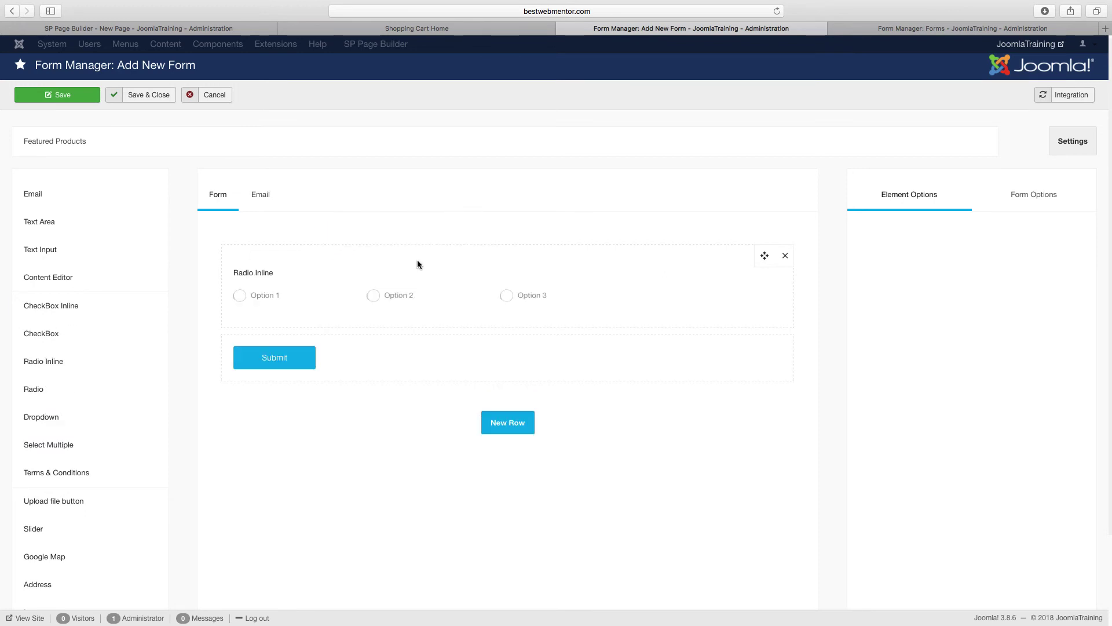
pyautogui.click(572, 301)
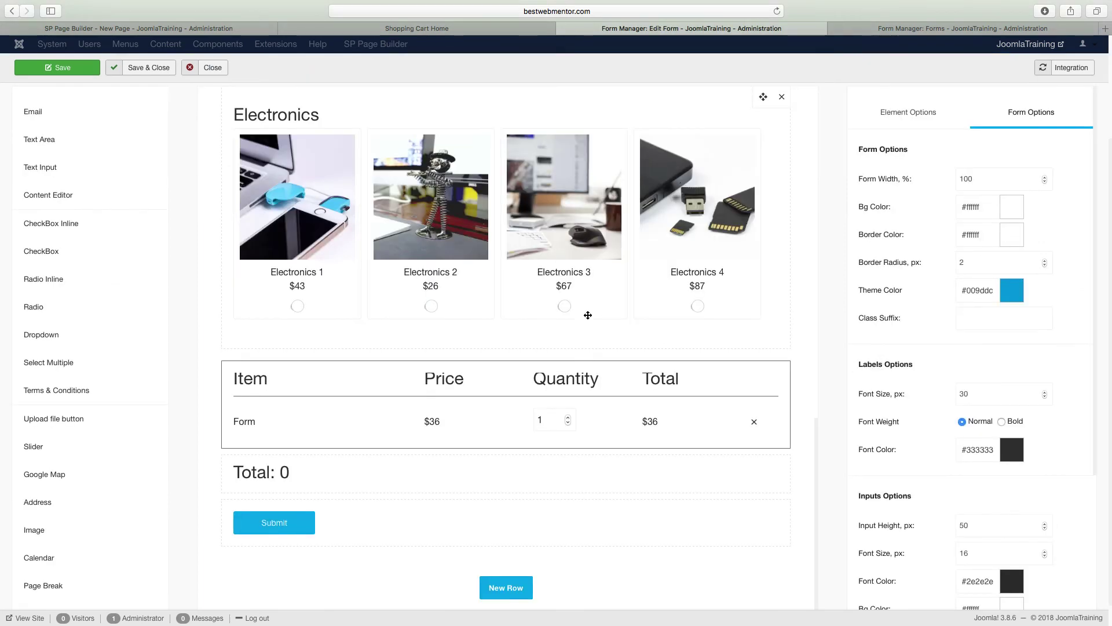
# Step: Save the form as Featured Products 1 with its Men's and Women's Fashion product rows
pyautogui.scroll(5, 587, 315)
pyautogui.scroll(15, 586, 318)
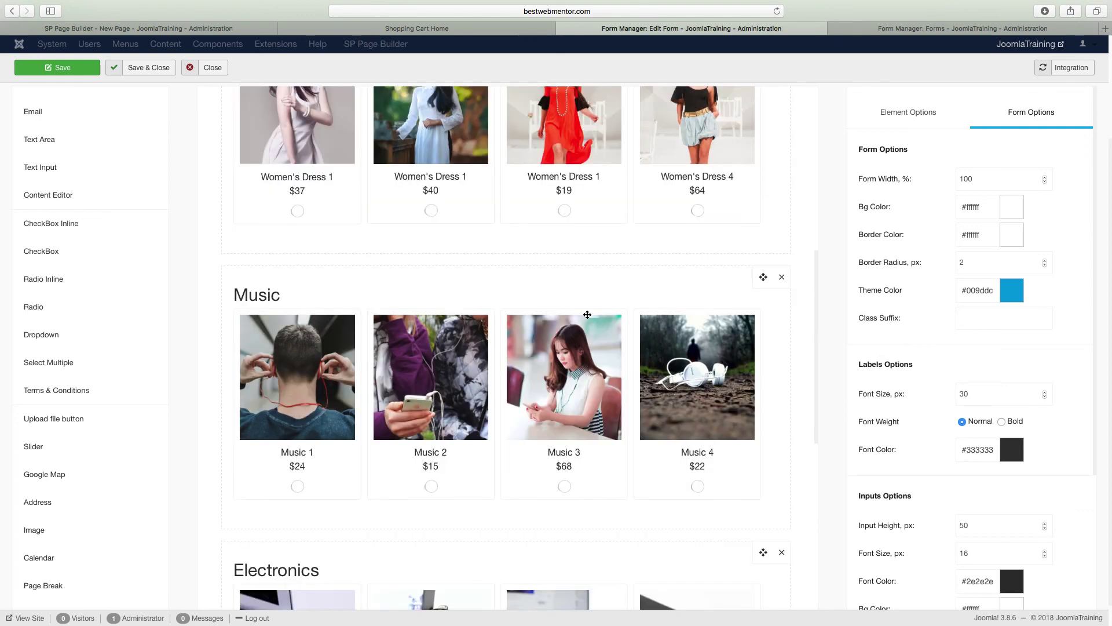
pyautogui.scroll(3, 586, 316)
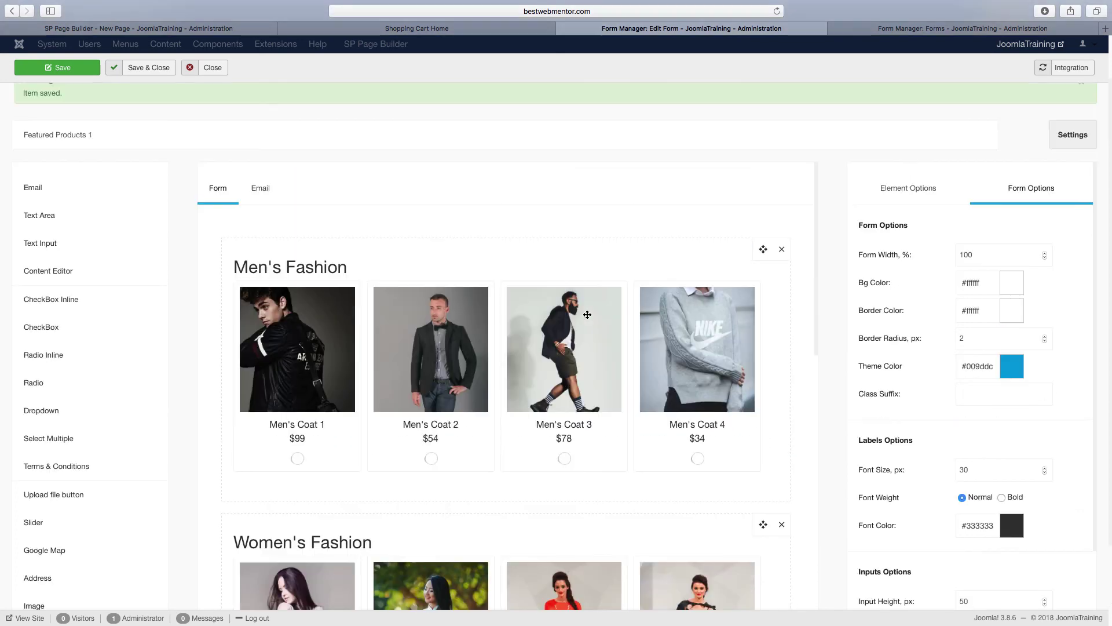
pyautogui.click(75, 71)
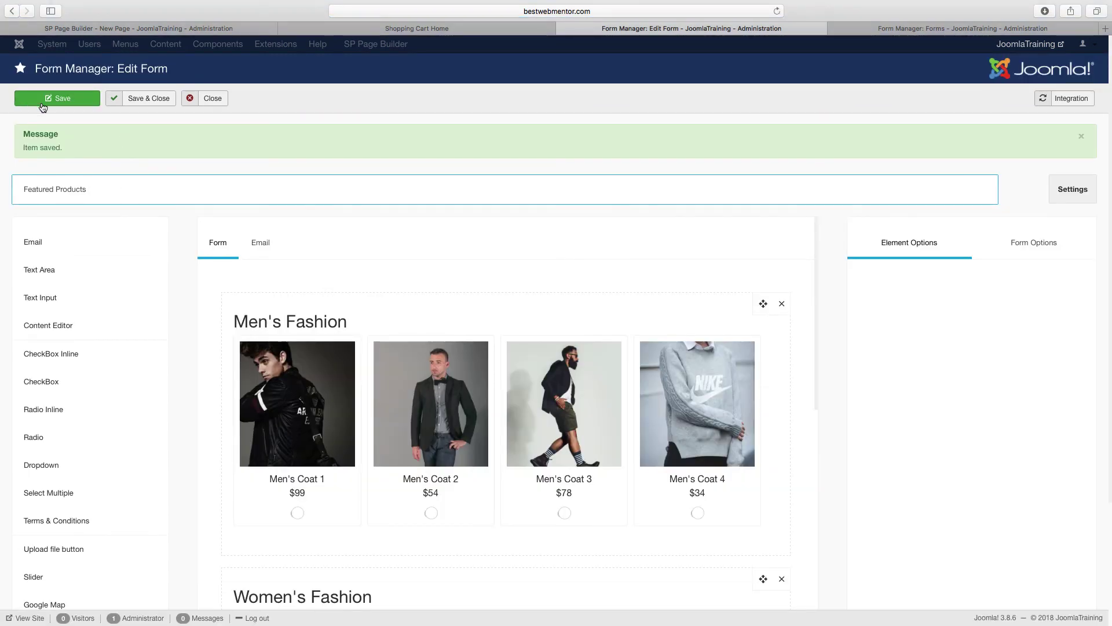
pyautogui.click(61, 100)
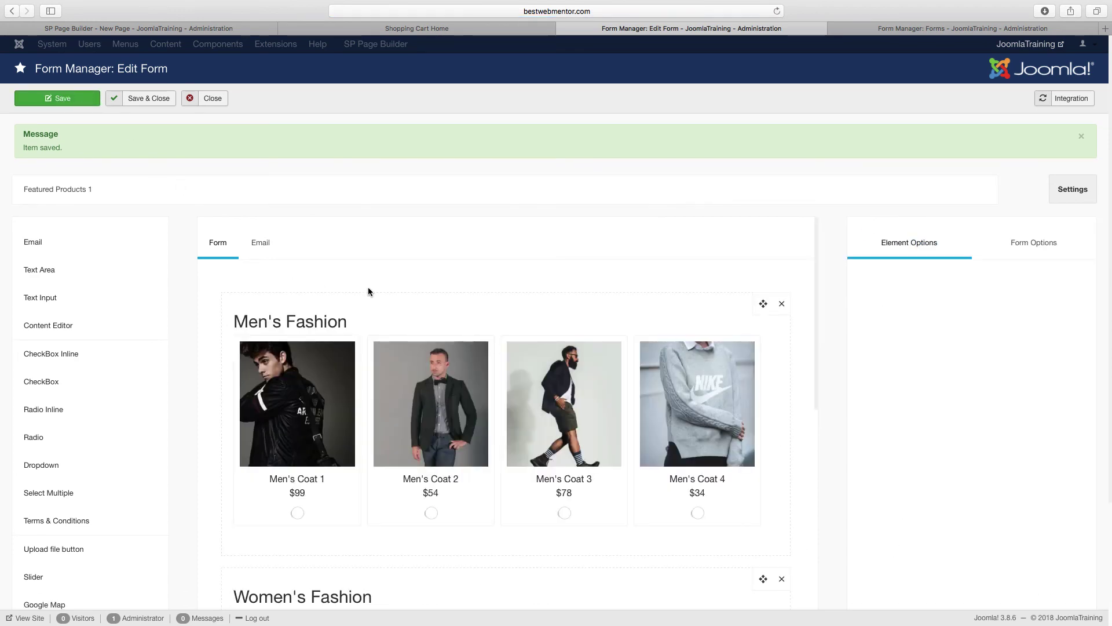
pyautogui.scroll(-2, 380, 297)
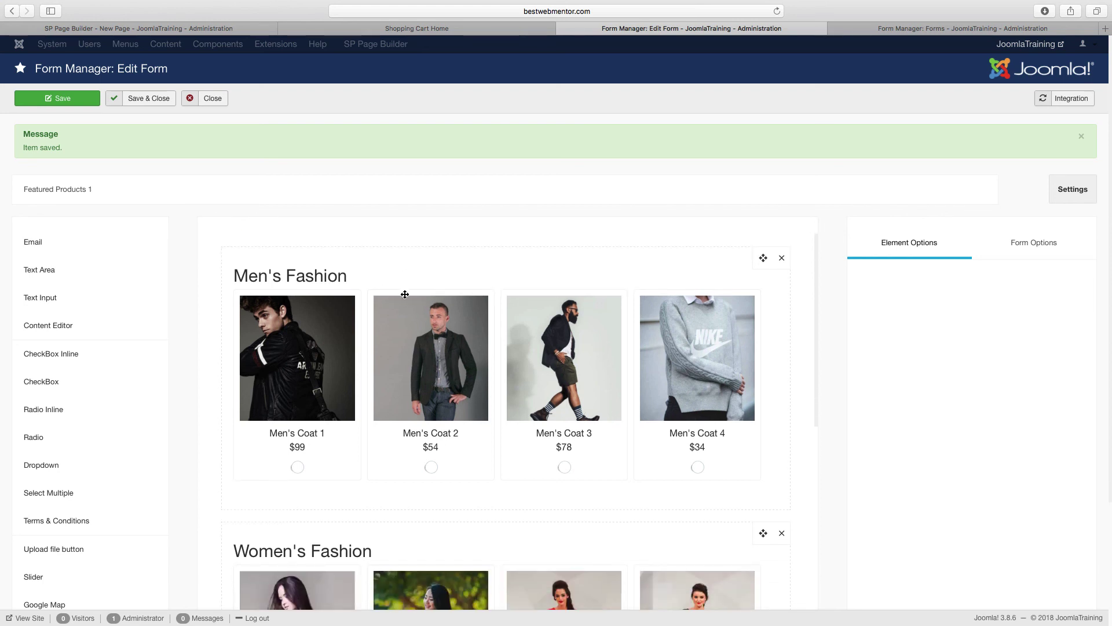
# Step: Select the Men's Fashion element's label, then display the form-wide width, colour and label options
pyautogui.click(347, 310)
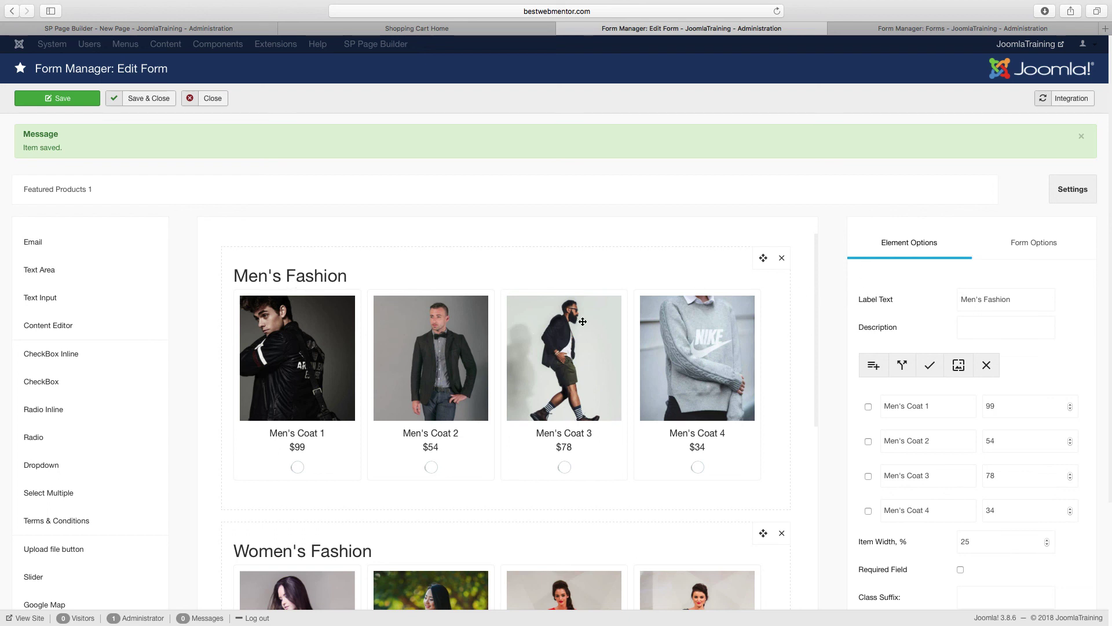
pyautogui.click(1027, 302)
pyautogui.click(1036, 245)
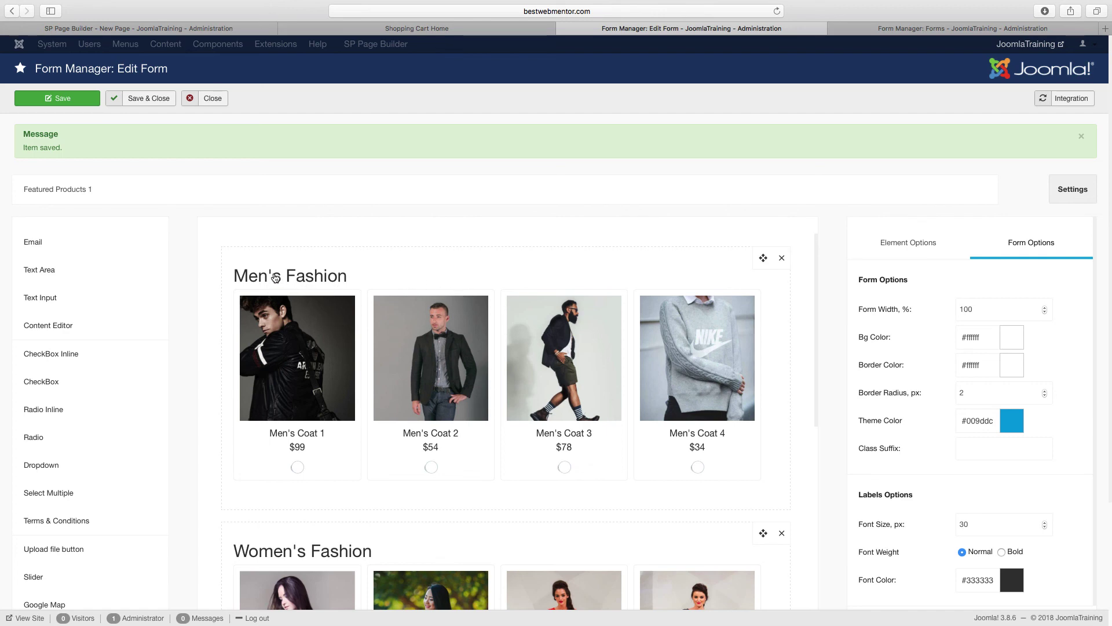
pyautogui.scroll(-3, 322, 406)
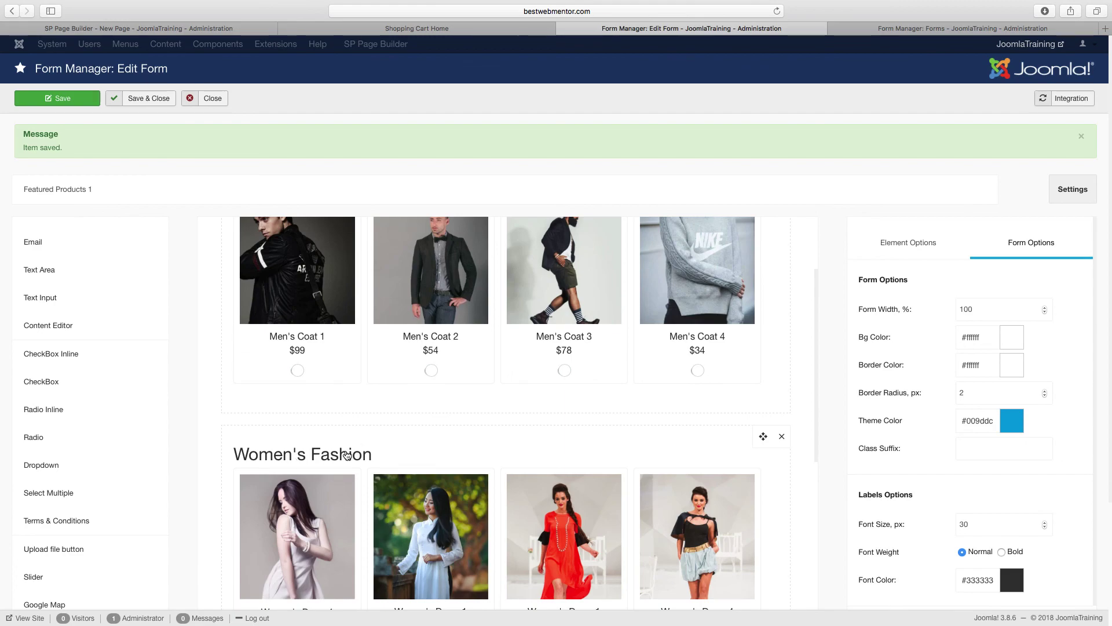